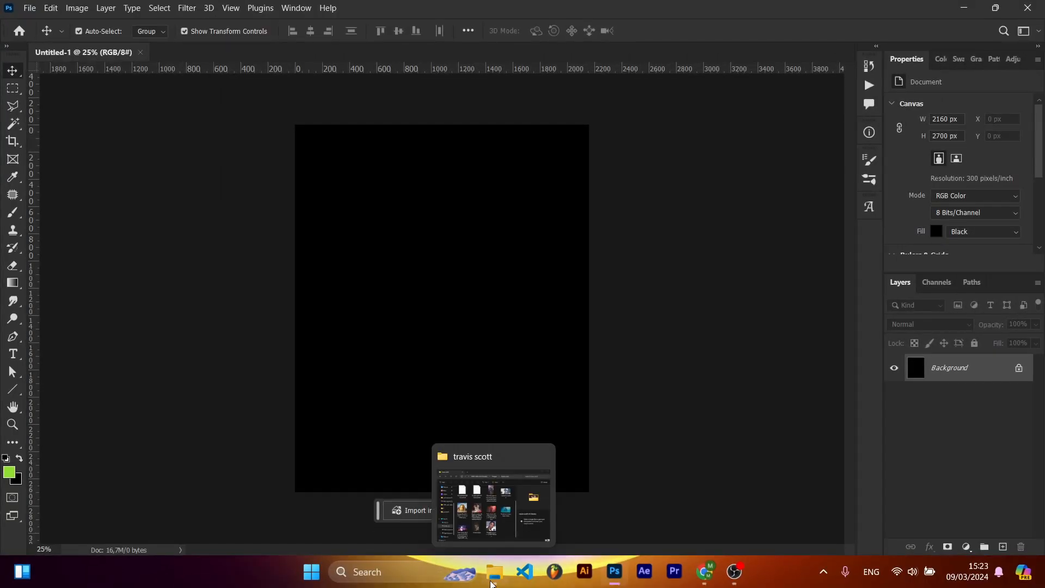
Step: Place dl.beatsnoop.com-1709971852.jpg from the travis scott folder into the black canvas
click(491, 583)
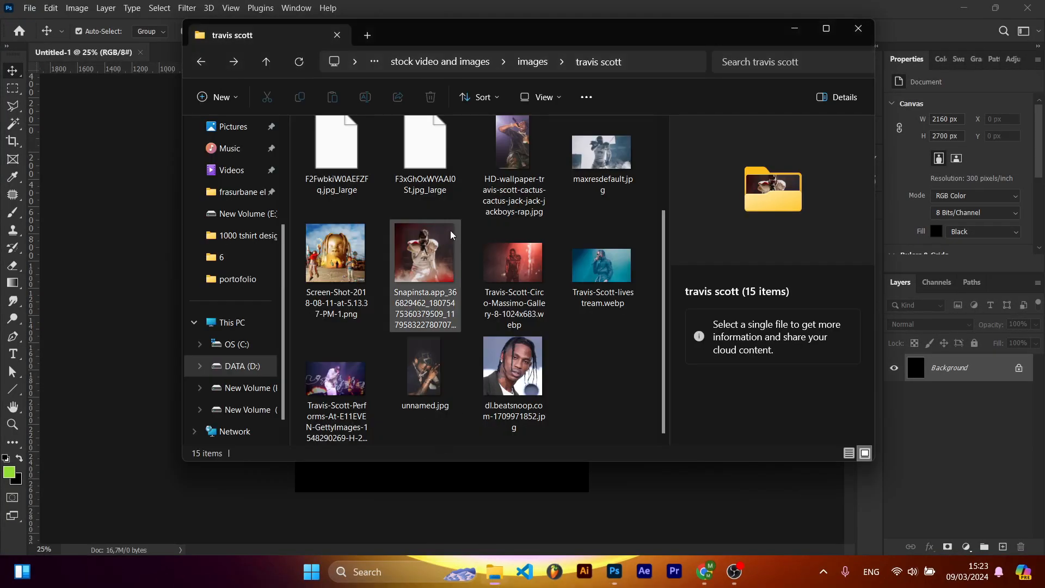
click(518, 349)
drag(504, 339, 472, 476)
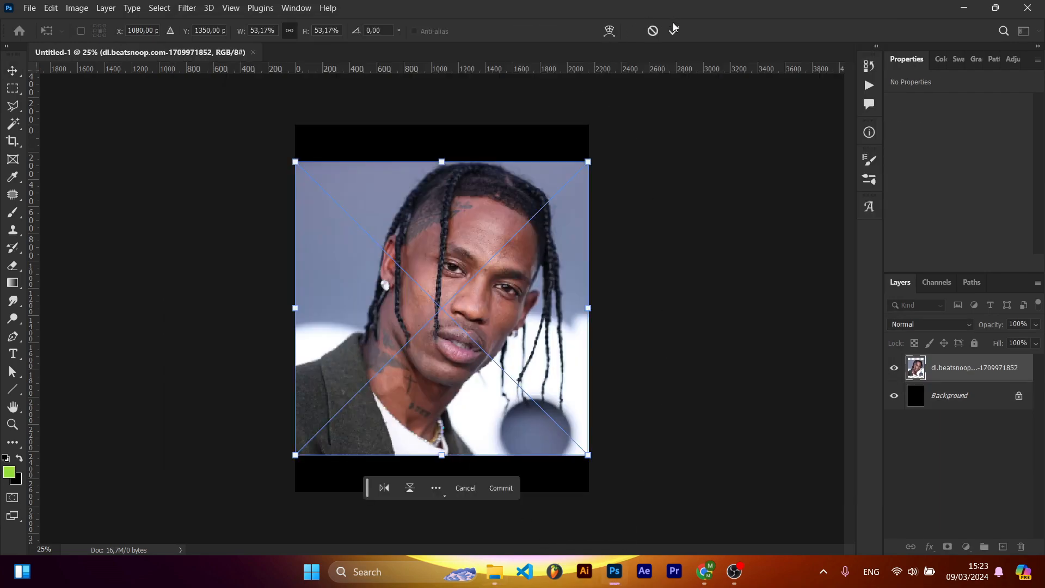
key(Return)
Step: Select the man in the placed photo and mask out the background with a layer mask
key(w)
key(ctrl+plus)
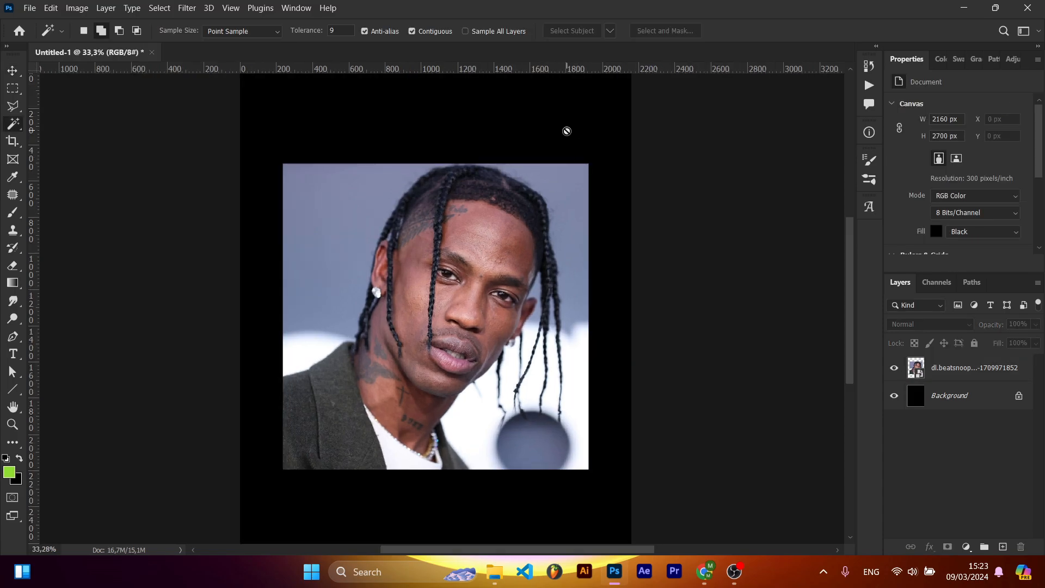
click(958, 372)
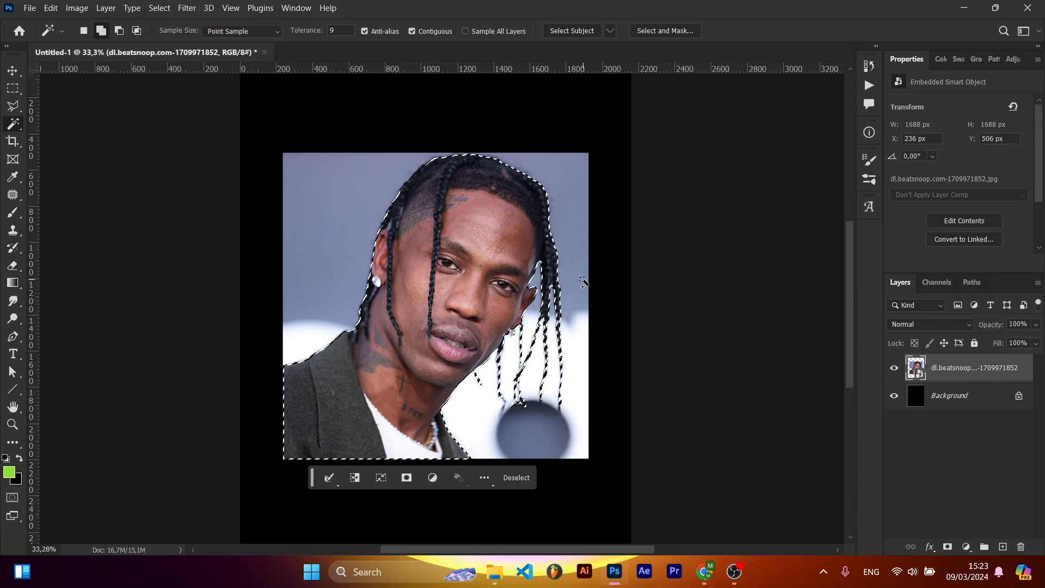
click(948, 547)
key(v)
scroll(537, 322, up, 3)
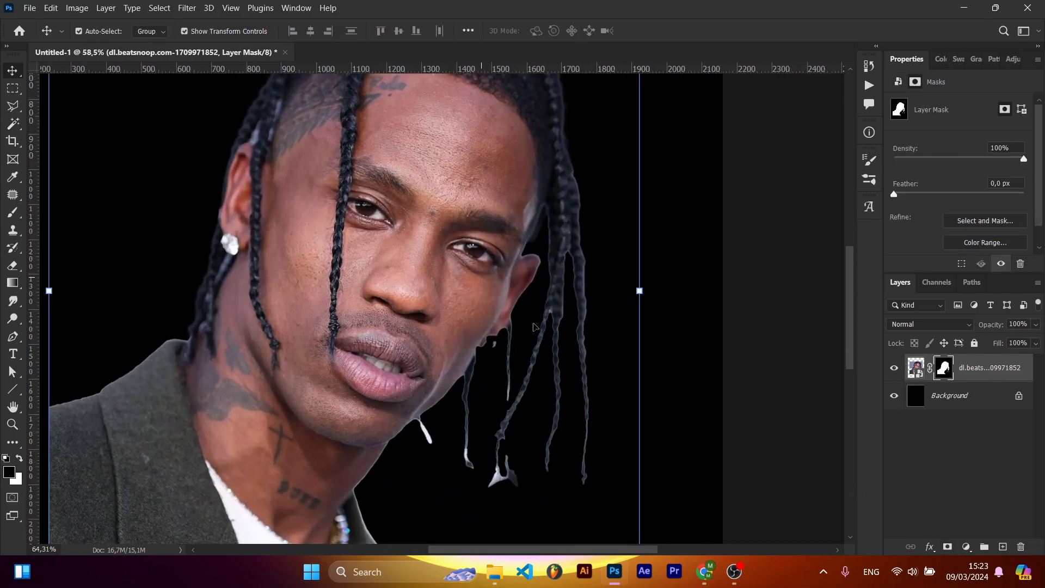
key(ctrl+z)
key(ctrl+shift+z)
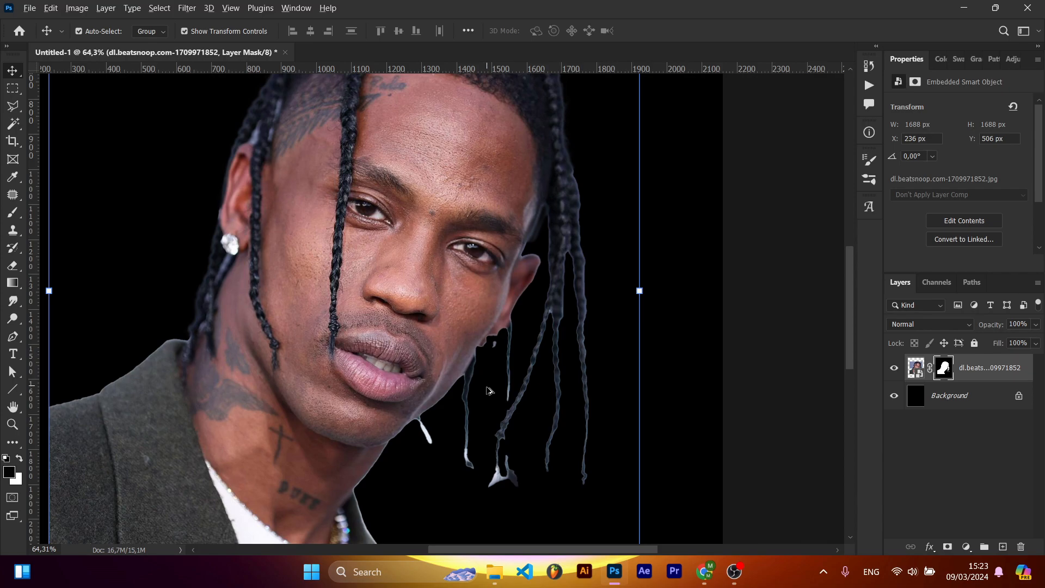
Step: Restore the missing earring beside the jaw by painting white on the layer mask with a small brush
scroll(486, 388, down, 3)
scroll(486, 389, up, 5)
scroll(500, 423, up, 5)
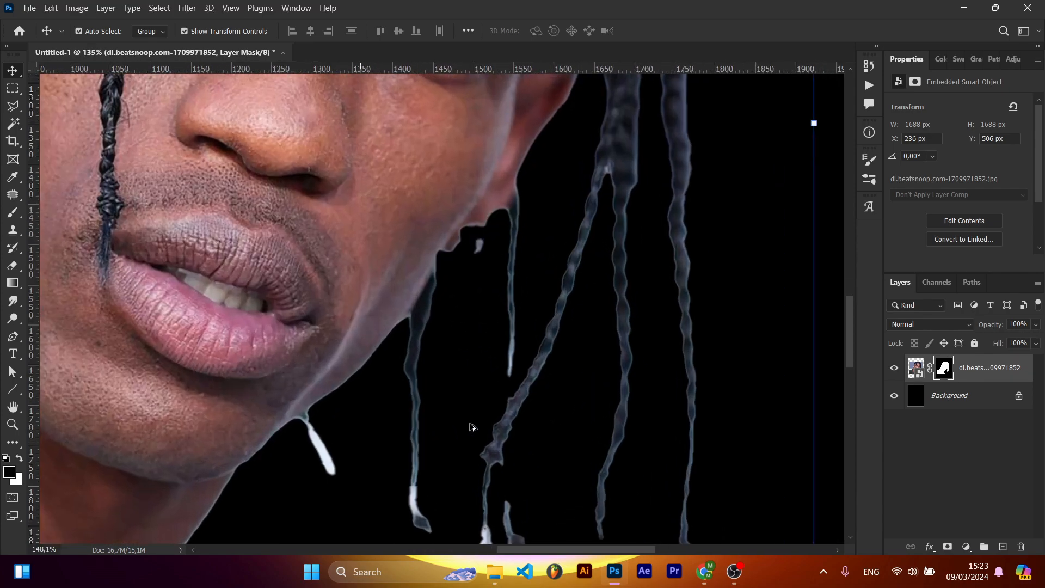
key(b)
right_click(456, 272)
click(580, 434)
click(406, 245)
drag(397, 242, 428, 269)
mouse_move(427, 269)
mouse_down()
mouse_move(401, 272)
mouse_move(400, 296)
mouse_up()
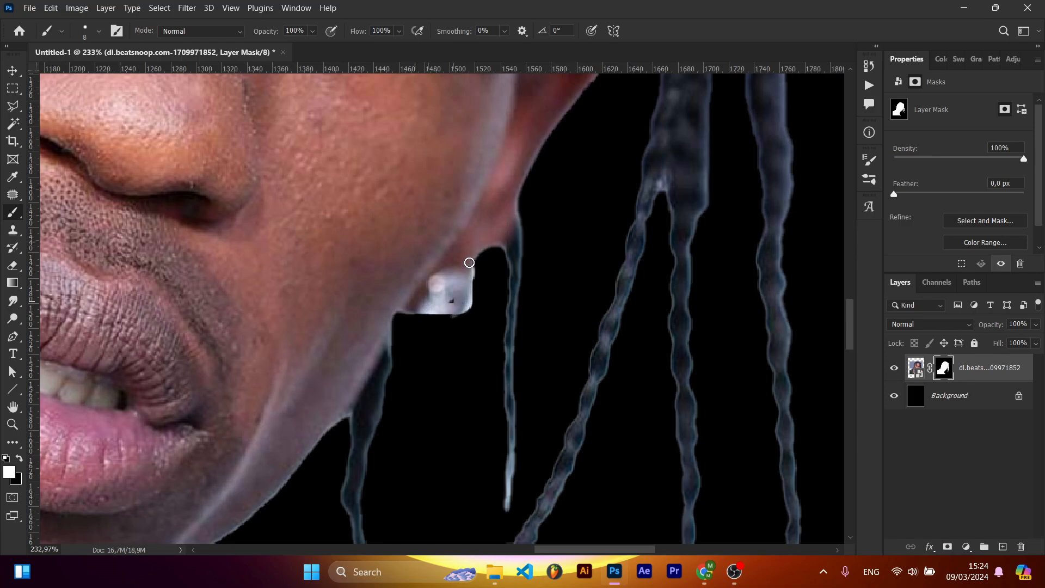
key(e)
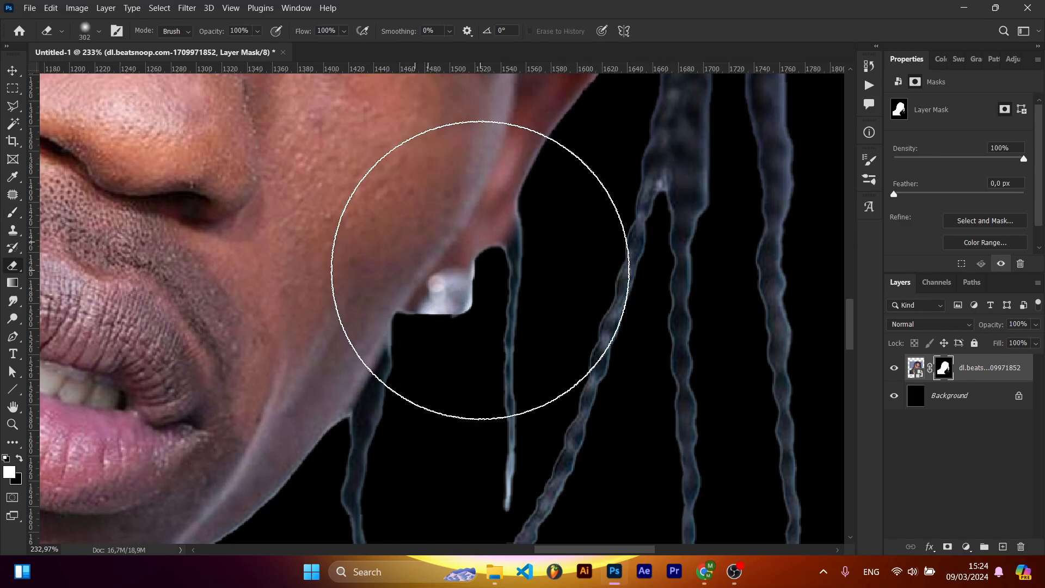
key(b)
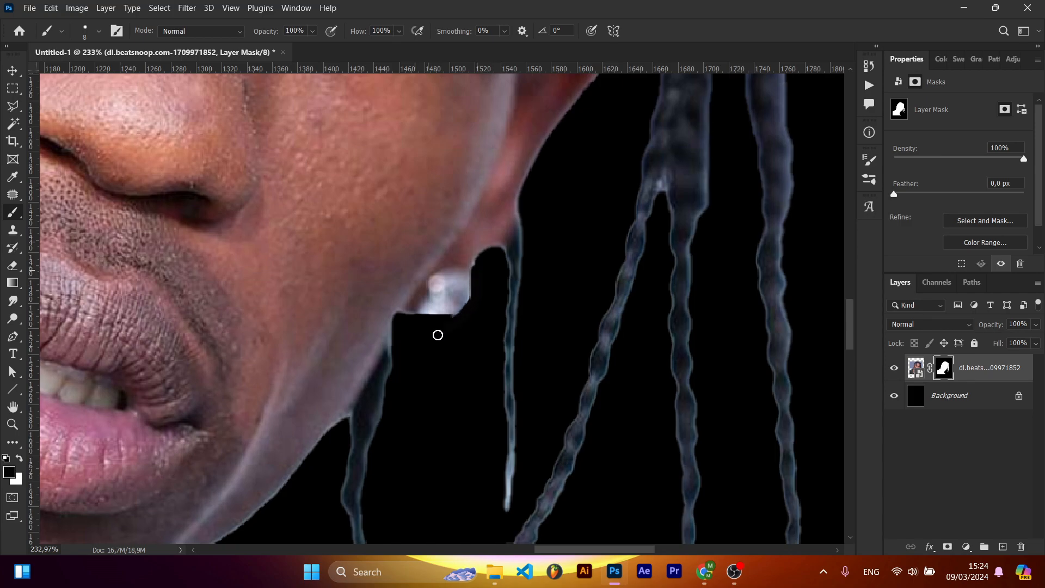
Step: Paint black on the layer mask to remove the white remnants below the chin and around the braid ends with a soft 93 px brush
scroll(503, 386, down, 5)
drag(490, 457, 506, 336)
scroll(395, 373, up, 6)
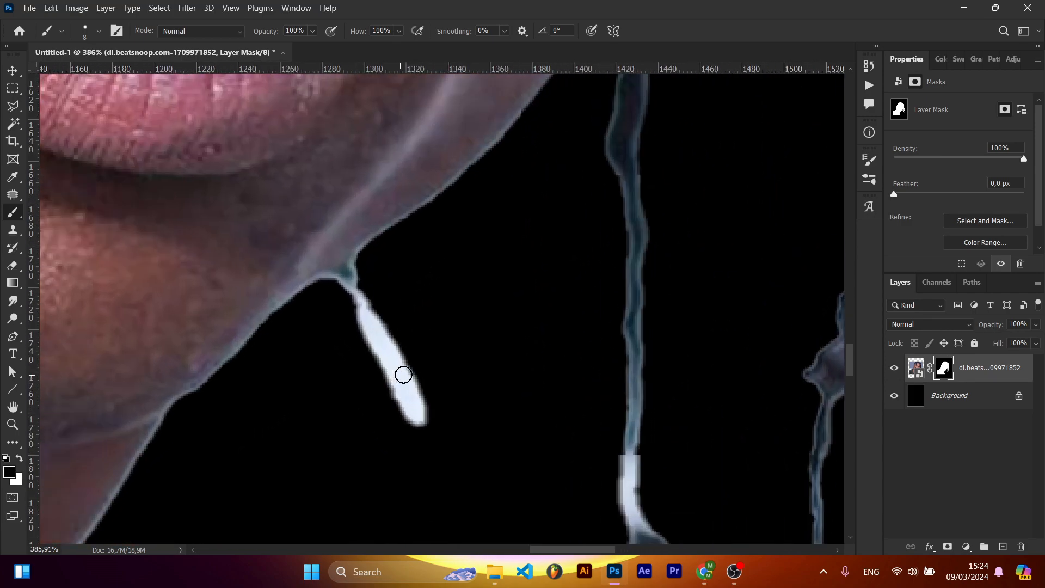
right_click(937, 370)
click(933, 377)
key(ctrl+z)
scroll(660, 342, down, 4)
drag(699, 408, 646, 381)
right_click(646, 389)
double_click(692, 443)
drag(473, 427, 510, 421)
mouse_move(492, 348)
mouse_down()
mouse_move(484, 314)
mouse_move(446, 321)
mouse_move(460, 284)
mouse_up()
mouse_move(532, 354)
mouse_down()
mouse_move(513, 301)
mouse_move(477, 254)
mouse_up()
drag(574, 388, 603, 388)
mouse_move(612, 375)
mouse_down()
mouse_move(688, 297)
mouse_move(676, 390)
mouse_move(634, 314)
mouse_move(604, 334)
mouse_move(541, 310)
mouse_up()
Step: Try to feather the layer mask strongly
scroll(602, 299, down, 4)
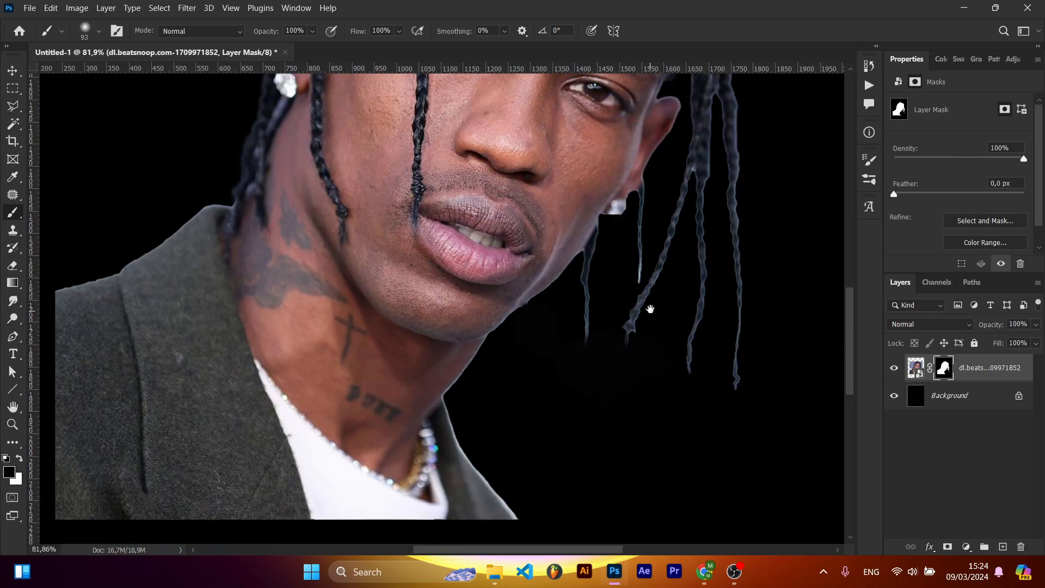
scroll(649, 308, up, 5)
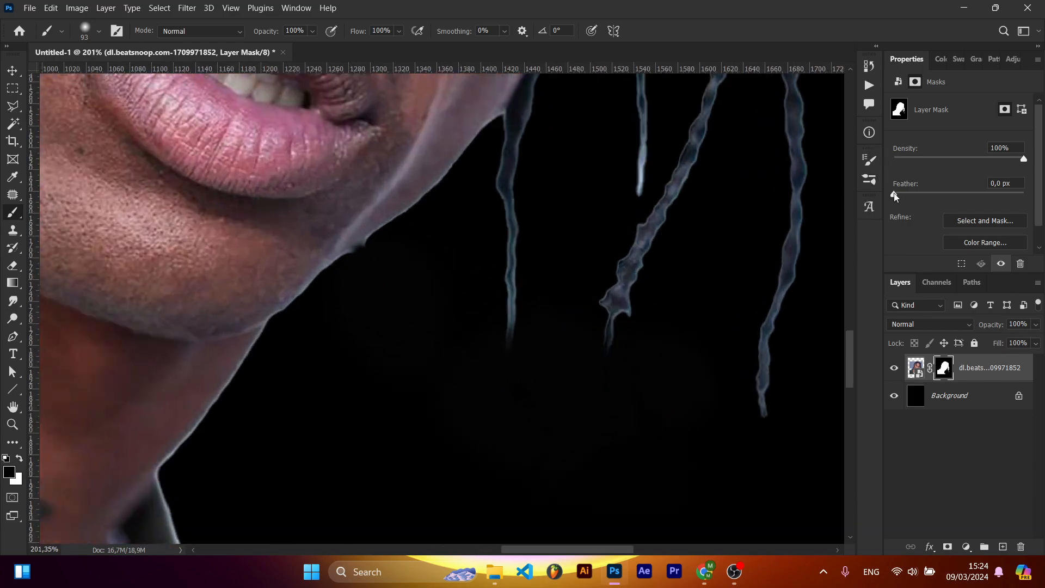
drag(894, 195, 1024, 194)
key(ctrl+z)
scroll(576, 342, down, 7)
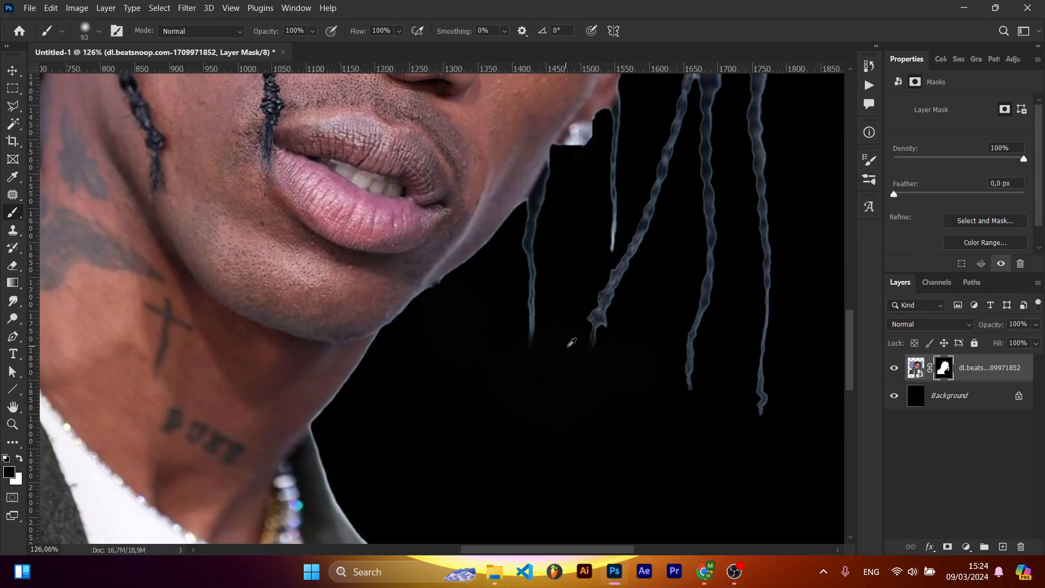
scroll(527, 300, up, 3)
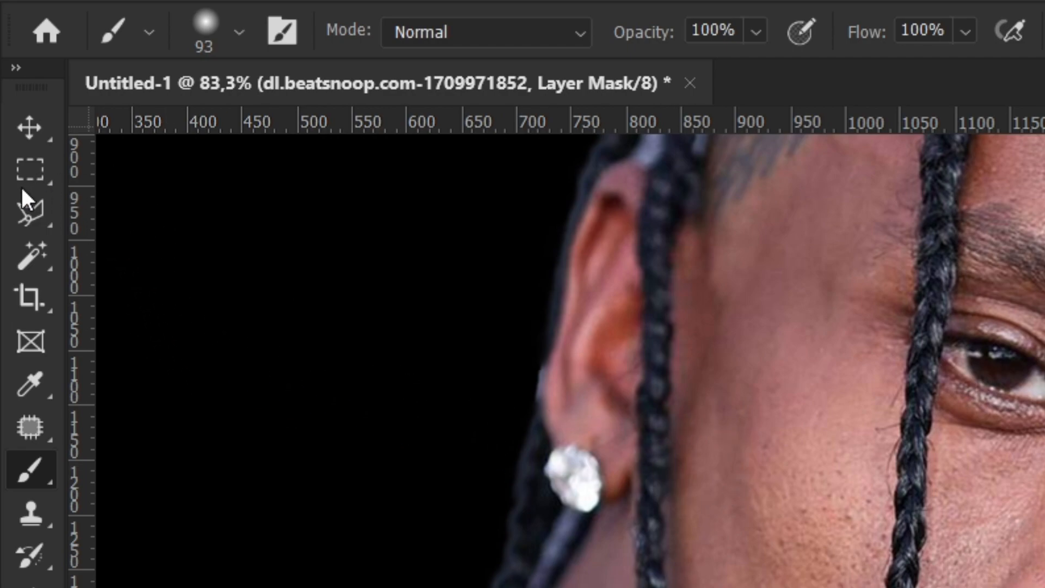
Step: Start a Polygonal Lasso outline at the thin braid beside the jaw and trace the jaw edge down to the chin
click(10, 107)
scroll(493, 302, up, 7)
drag(514, 288, 413, 140)
scroll(412, 141, up, 4)
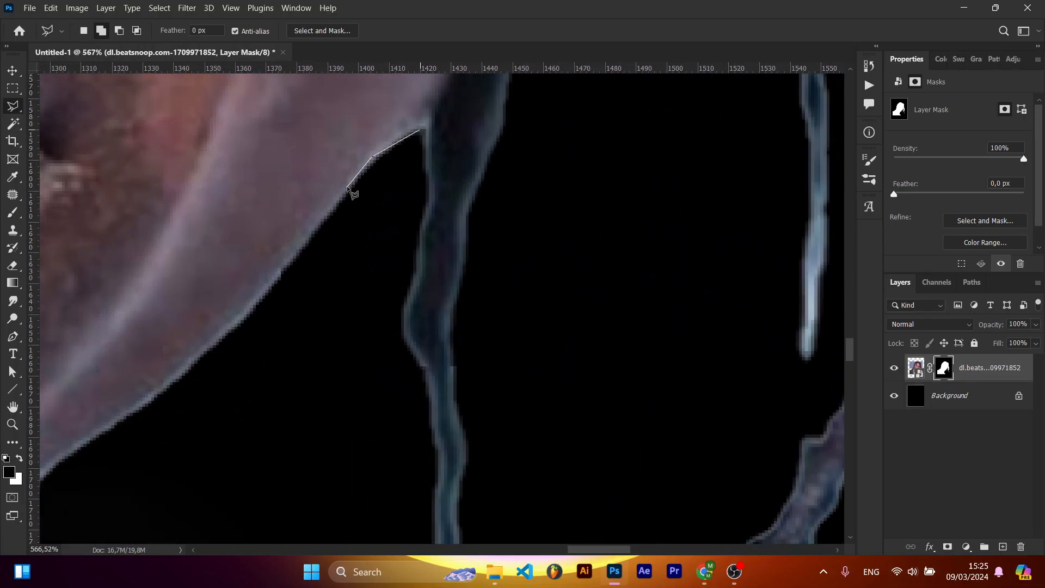
click(347, 186)
click(323, 220)
scroll(321, 222, down, 2)
drag(317, 267, 393, 189)
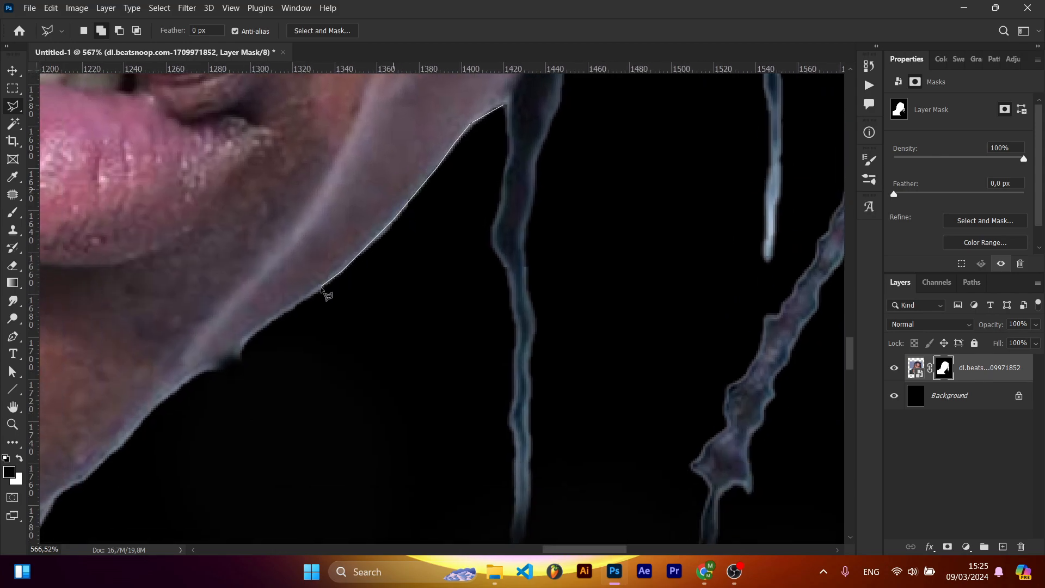
click(203, 372)
click(171, 394)
mouse_move(172, 394)
mouse_down()
mouse_move(303, 296)
mouse_move(329, 231)
mouse_up()
scroll(329, 231, up, 2)
click(271, 275)
click(202, 347)
click(172, 374)
click(117, 392)
mouse_move(143, 357)
mouse_down()
mouse_move(196, 357)
mouse_move(324, 262)
mouse_up()
scroll(324, 262, up, 1)
click(205, 350)
click(101, 365)
Step: Continue the lasso outline under the chin and up the boundary between jaw and neck towards the earlobe
drag(102, 366, 531, 365)
click(422, 377)
click(292, 357)
click(198, 318)
drag(154, 300, 529, 412)
click(428, 382)
click(234, 282)
drag(234, 281, 401, 425)
click(287, 320)
click(229, 238)
drag(229, 239, 398, 419)
click(281, 270)
scroll(261, 256, down, 2)
scroll(329, 279, down, 5)
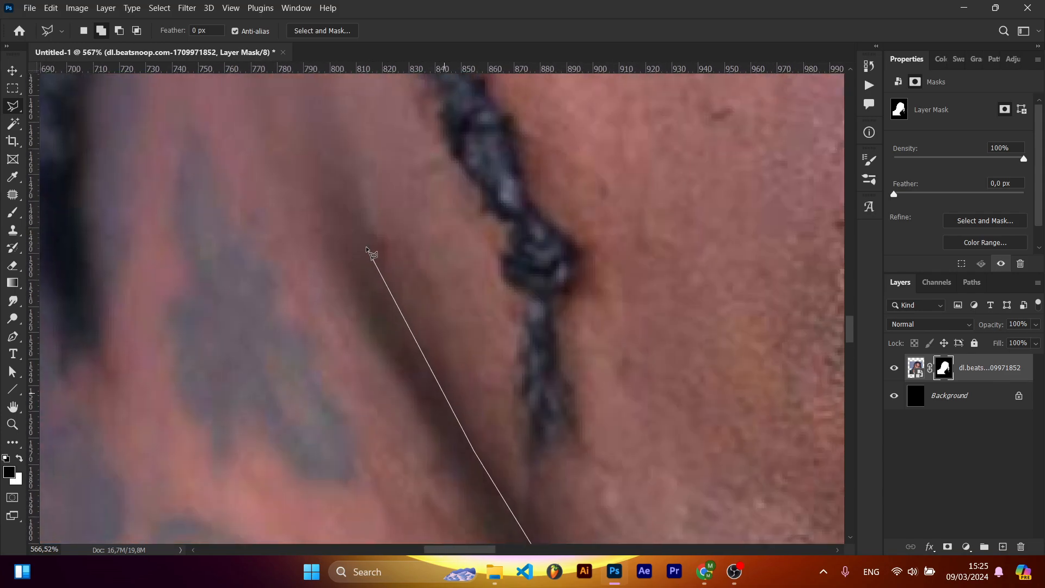
scroll(430, 327, up, 3)
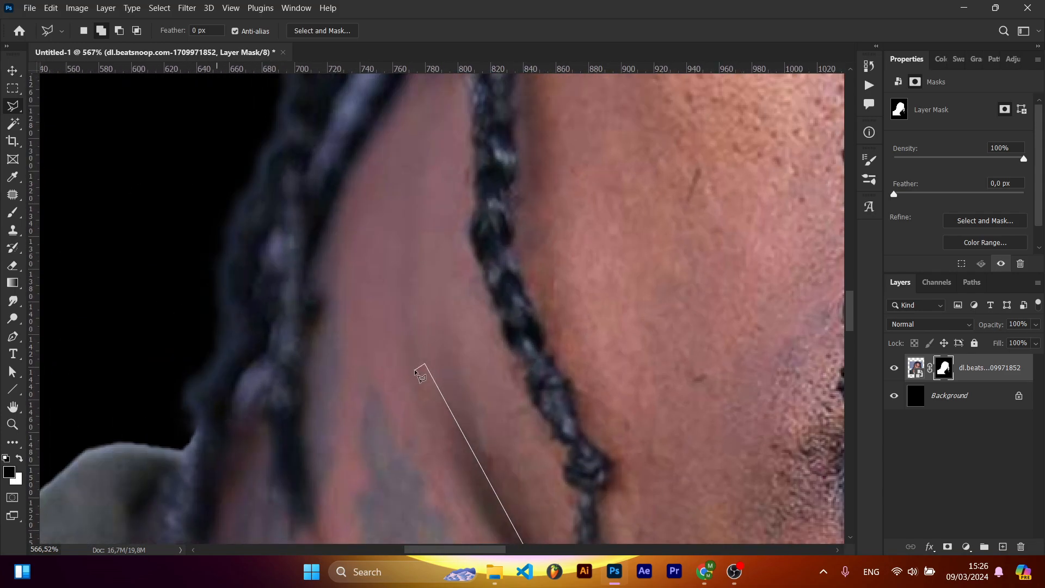
click(422, 248)
click(433, 160)
Step: Continue the lasso outline around the stud earring and the braid tips hanging over the neck, excluding the neck skin
scroll(437, 109, down, 2)
drag(437, 106, 459, 247)
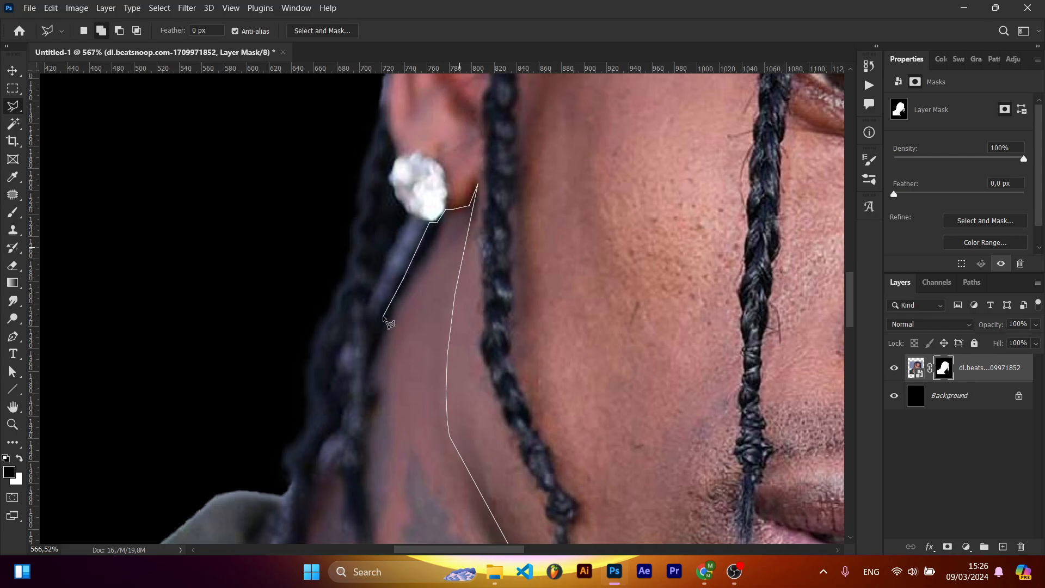
click(384, 316)
click(374, 353)
drag(374, 353, 400, 240)
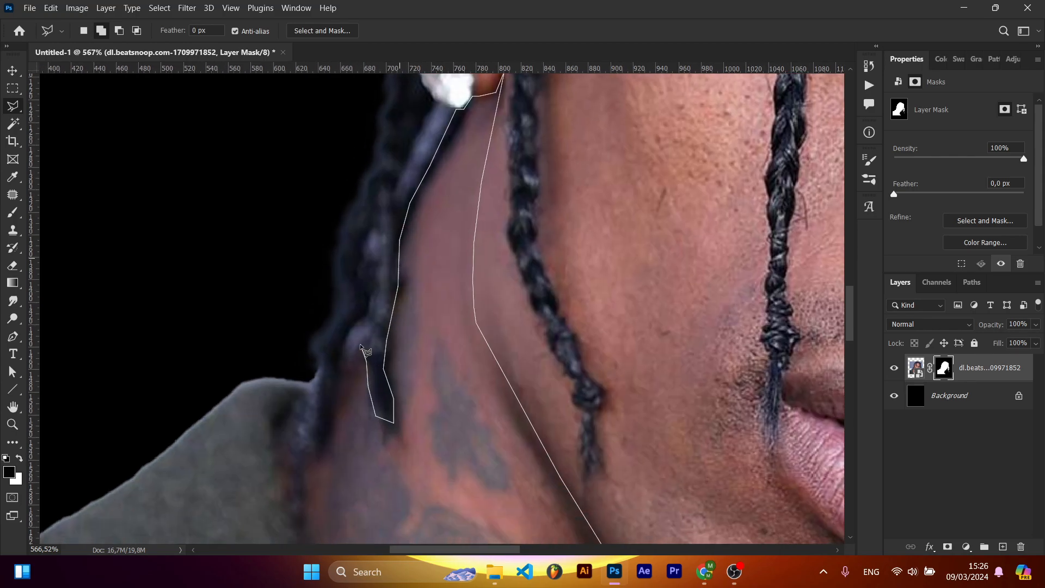
click(317, 368)
click(284, 278)
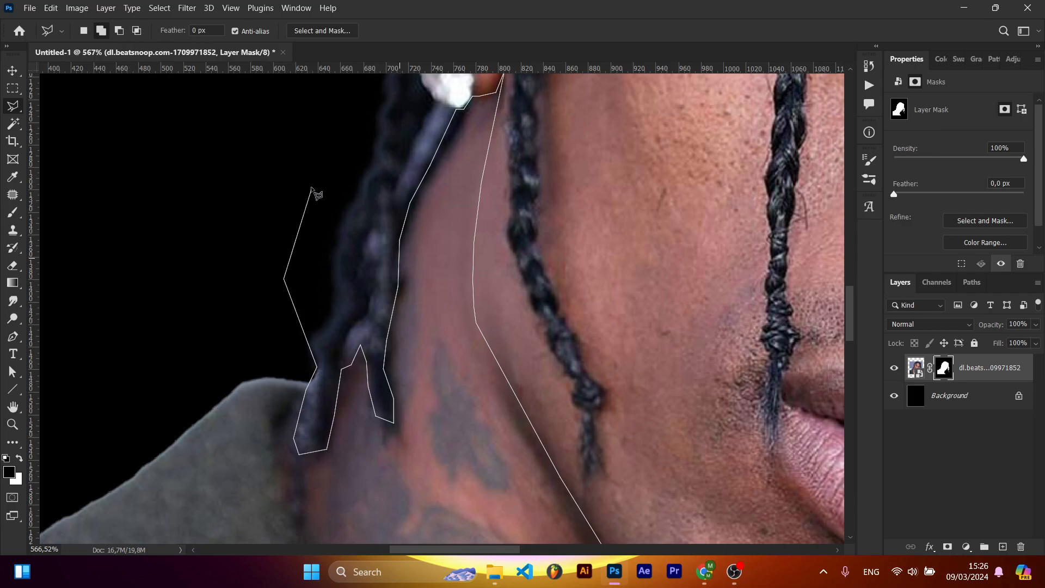
click(312, 188)
Step: Close the lasso outline loosely around the hair and hanging braids, and invert the selection
scroll(313, 185, down, 4)
click(179, 142)
click(343, 124)
click(612, 333)
click(589, 456)
click(346, 430)
scroll(349, 418, down, 2)
click(374, 356)
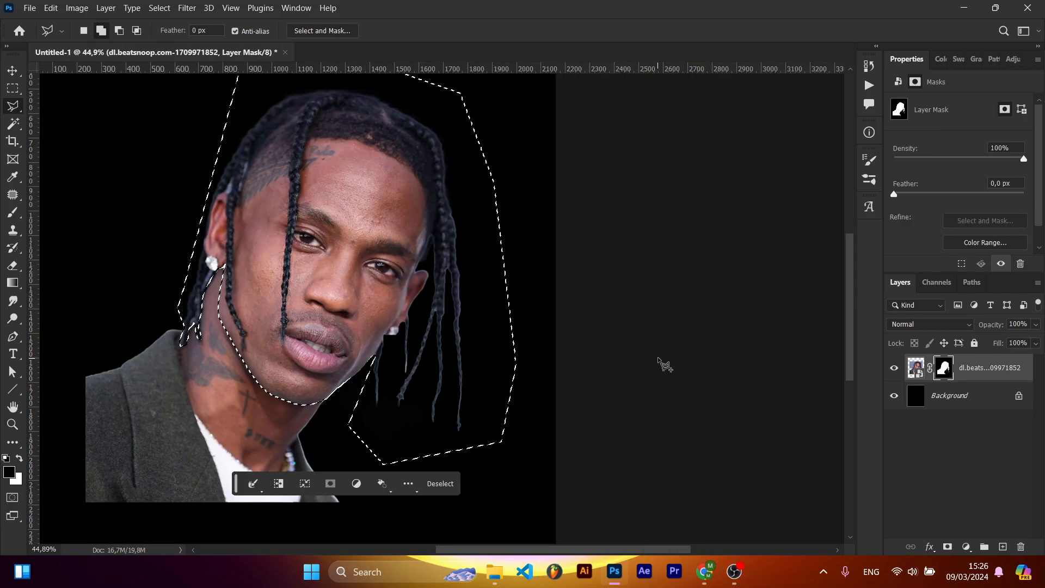
key(ctrl+shift+i)
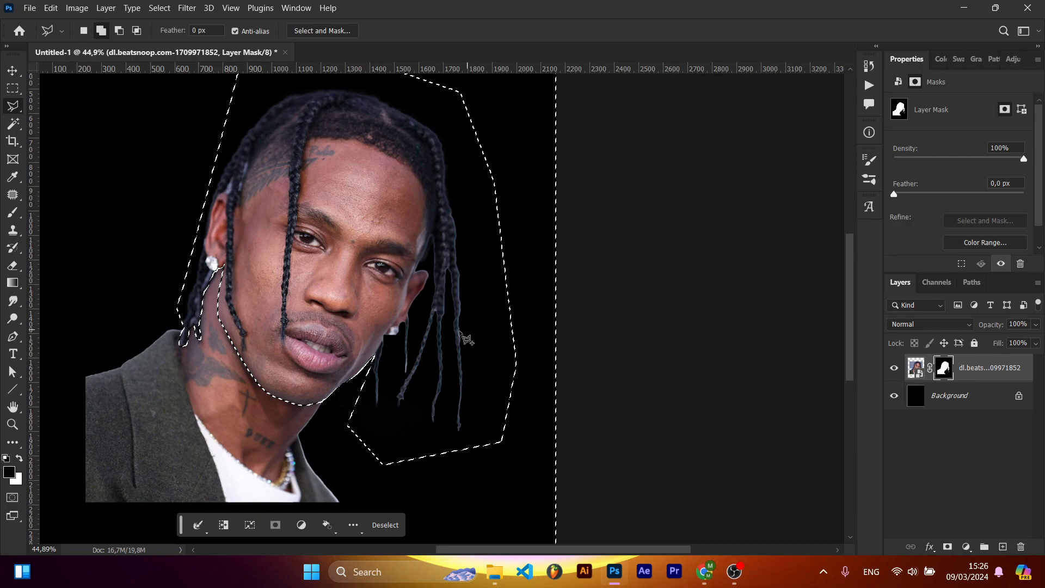
Step: Paint black on the layer mask inside the selection to hide the neck, jacket and shirt, leaving only the head
scroll(468, 335, down, 2)
key(b)
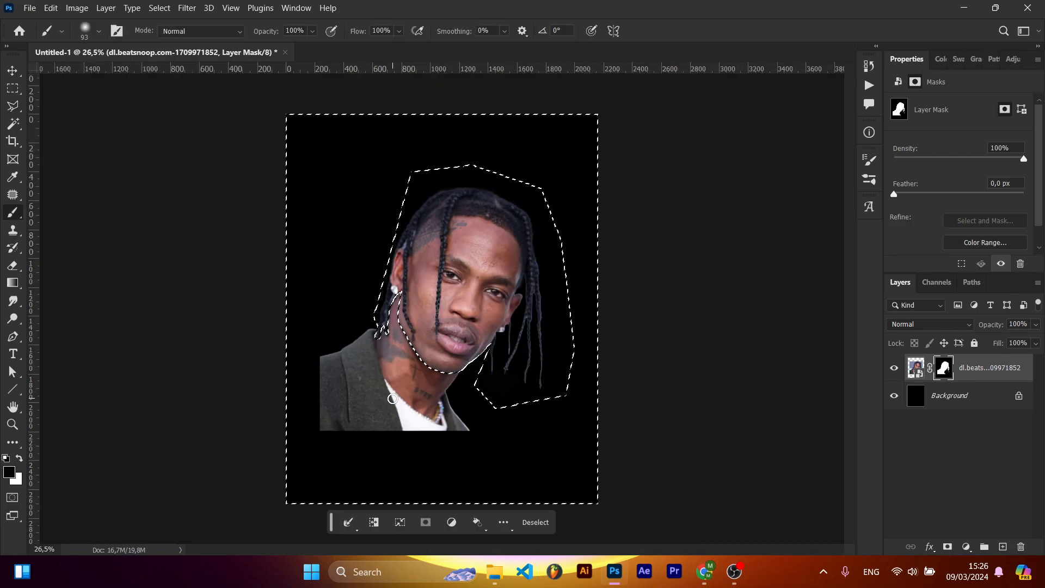
alt+drag(357, 402, 397, 402)
mouse_move(458, 438)
mouse_down()
mouse_move(303, 337)
mouse_move(471, 441)
mouse_move(373, 342)
mouse_up()
scroll(446, 378, up, 4)
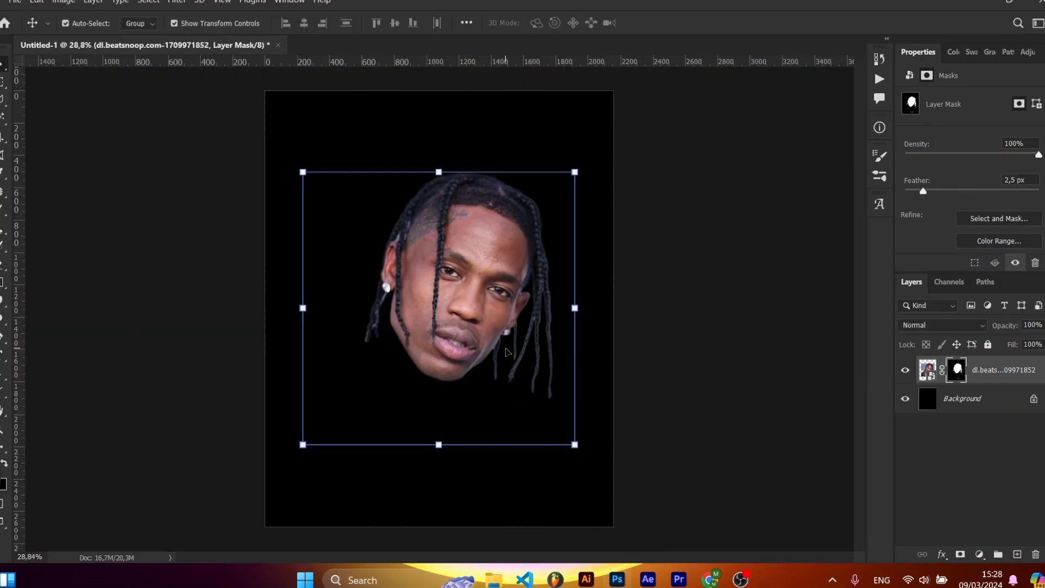
Step: Reposition the head and enlarge its layer to 2028 px wide, and convert the masked layer to a Smart Object
drag(483, 295, 467, 314)
drag(559, 188, 577, 164)
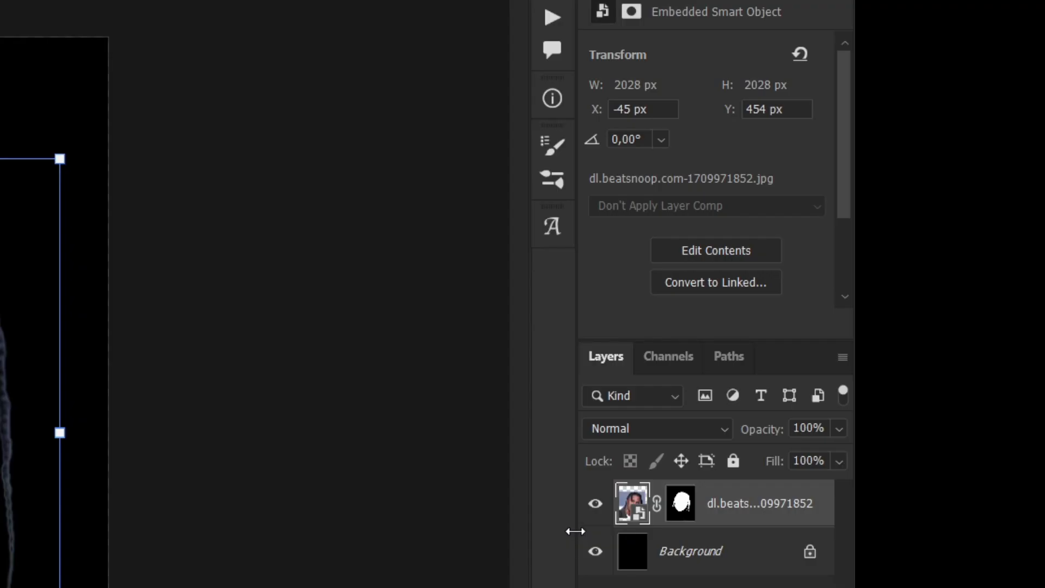
right_click(739, 517)
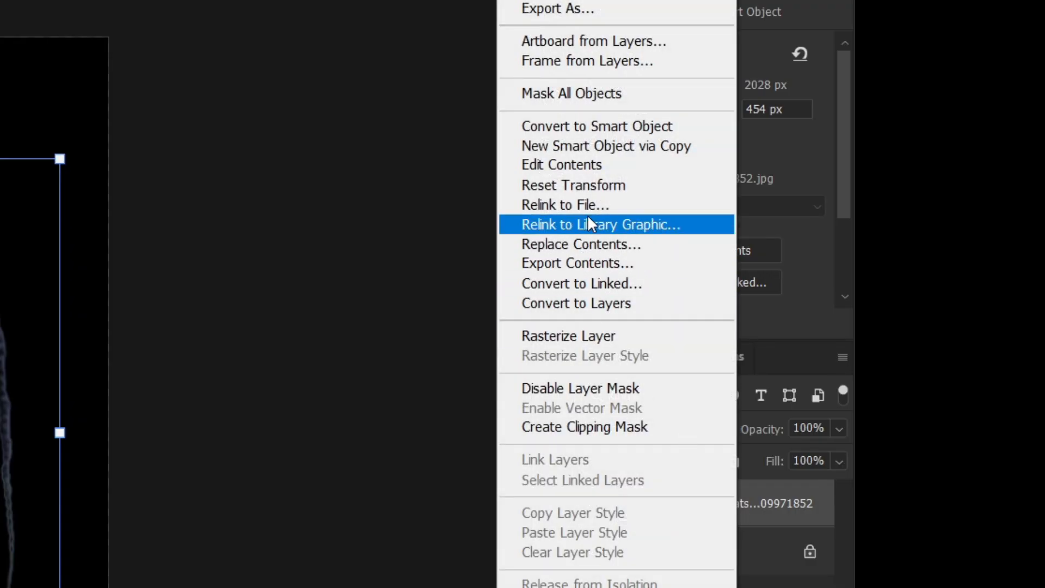
click(612, 128)
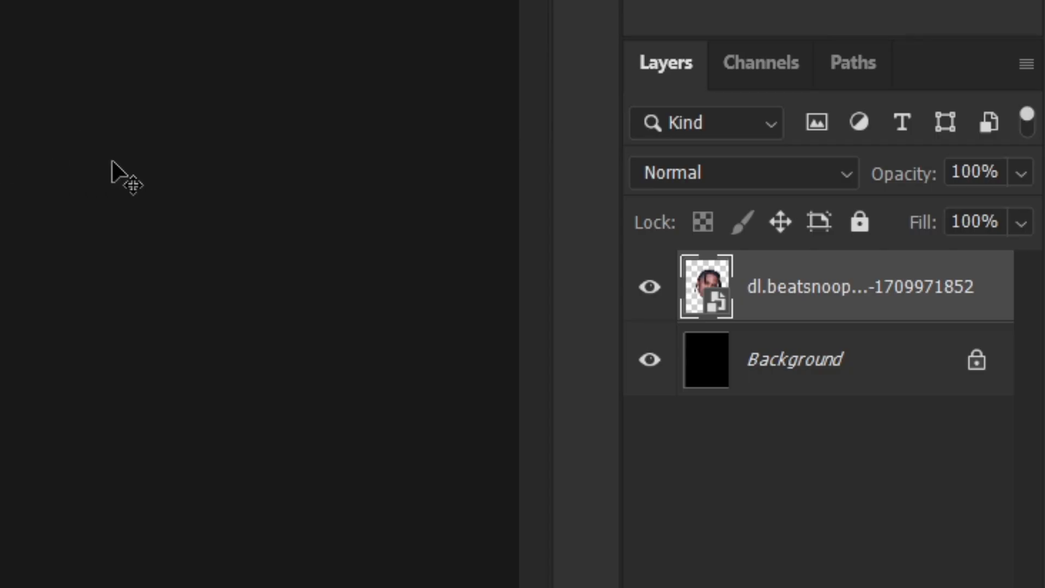
Step: Duplicate the head layer twice and hide the original and the topmost copy
key(ctrl+j)
key(ctrl+j)
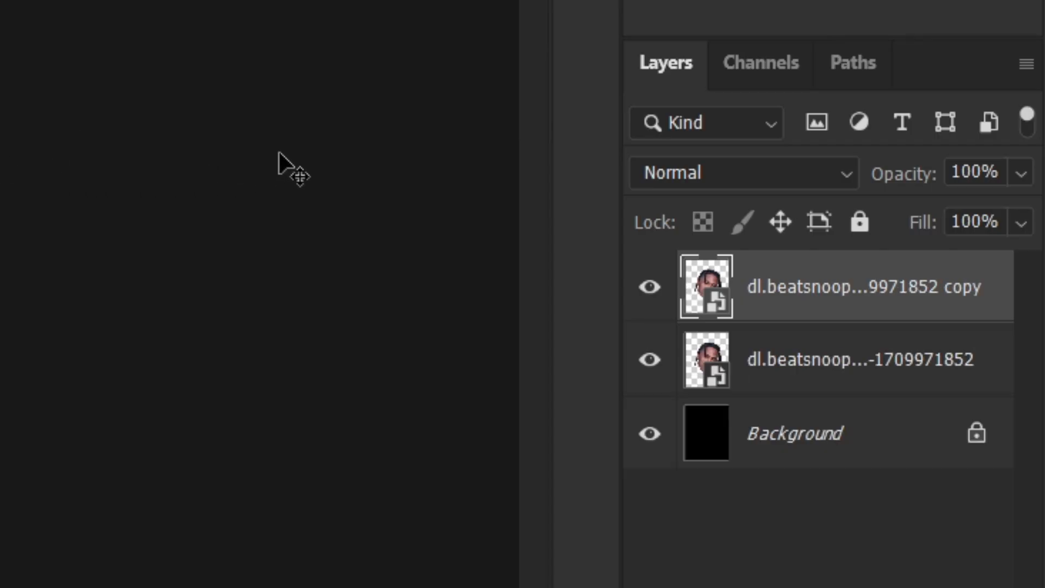
click(790, 434)
click(634, 434)
click(635, 286)
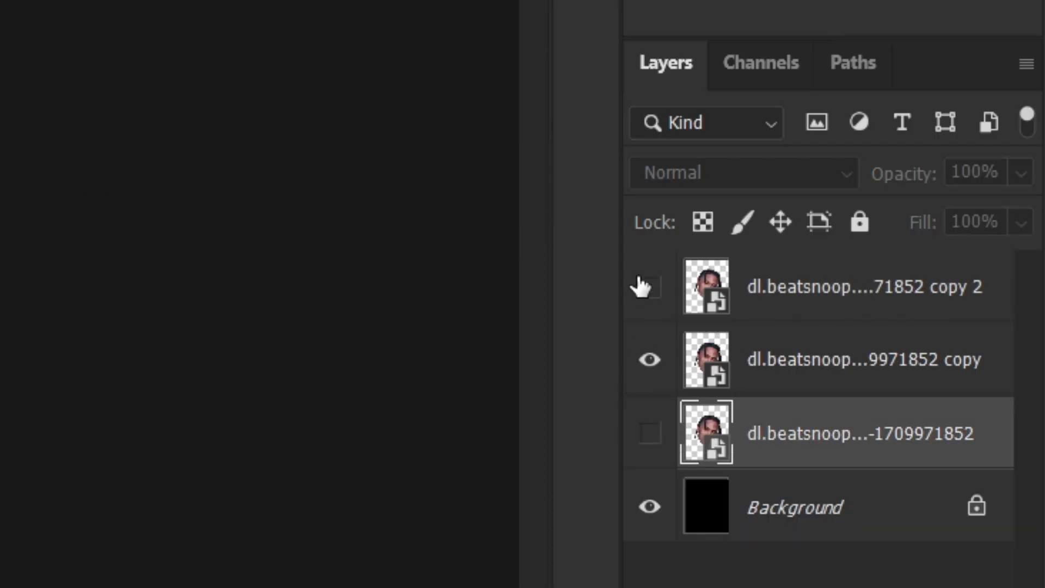
Step: Add a new layer above the visible head copy and paint a pale pink swatch near the canvas's upper corner with a 510 px hard brush
click(816, 362)
click(1002, 547)
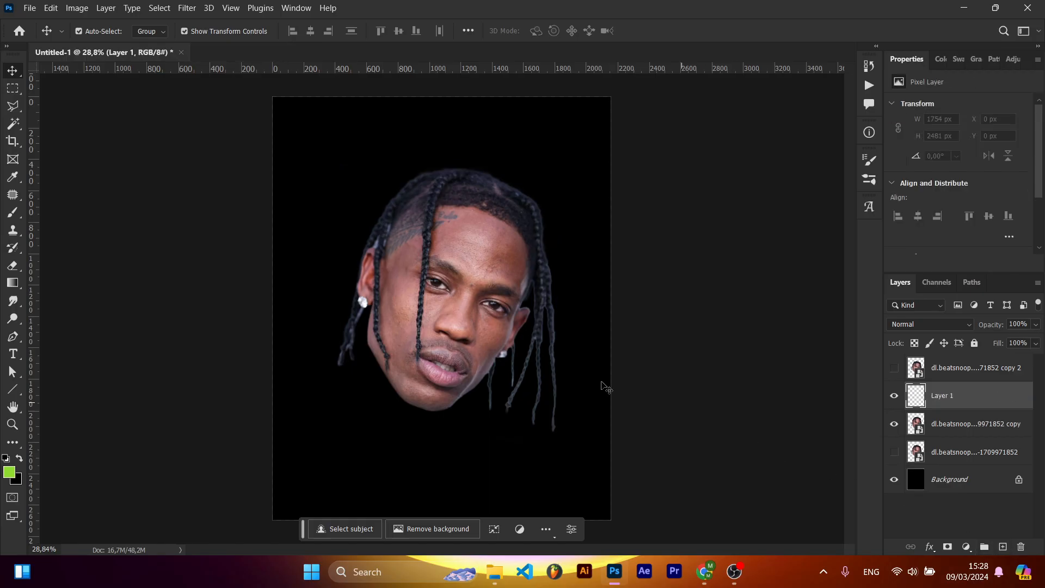
key(b)
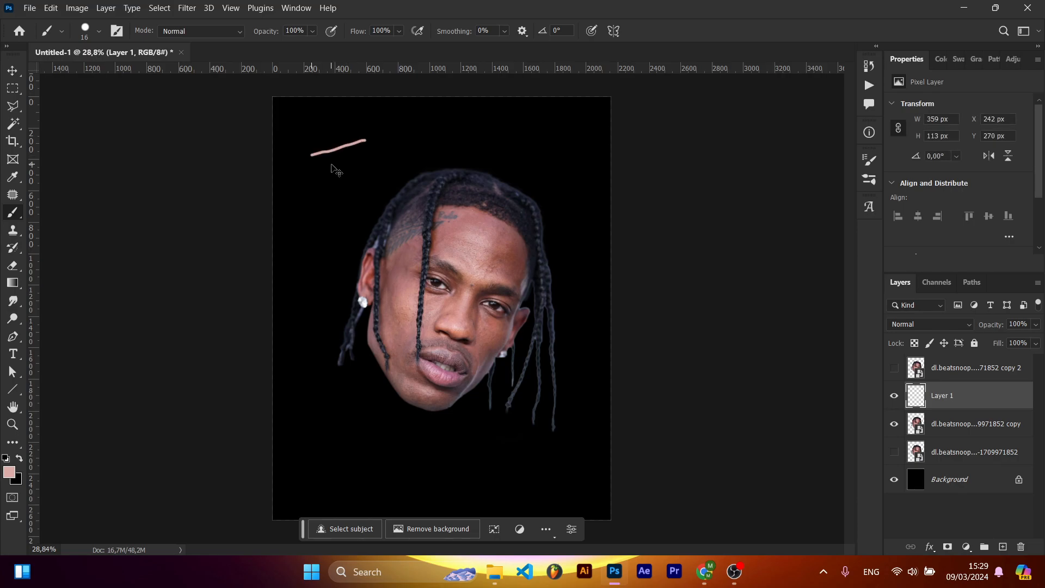
key(ctrl+z)
drag(315, 170, 393, 170)
drag(325, 151, 328, 149)
scroll(544, 196, up, 4)
Step: Apply a Color Overlay to the visible head copy, sampling the overlay colour from the pale pink swatch
click(991, 431)
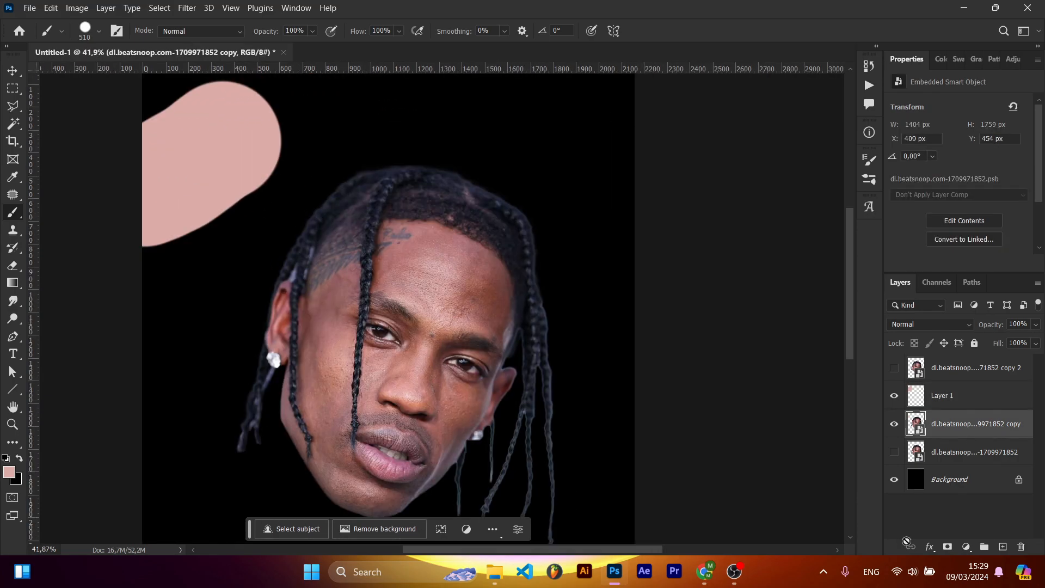
click(928, 546)
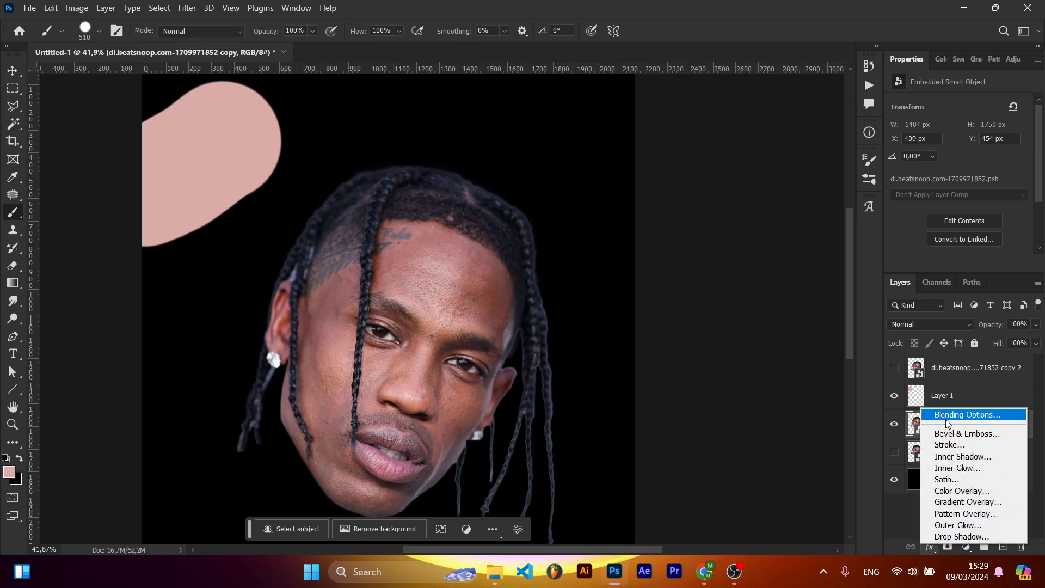
click(953, 491)
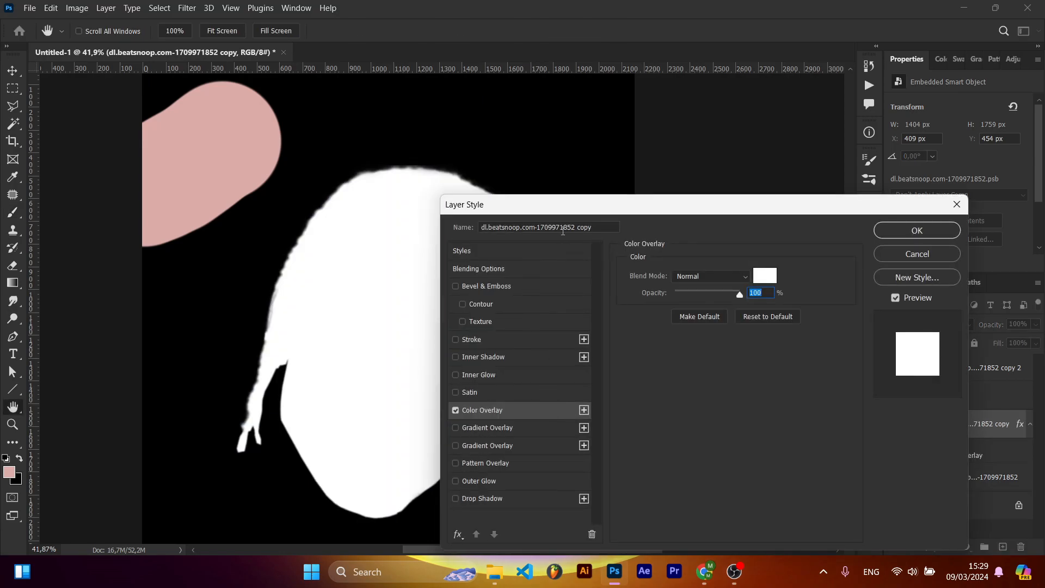
click(769, 280)
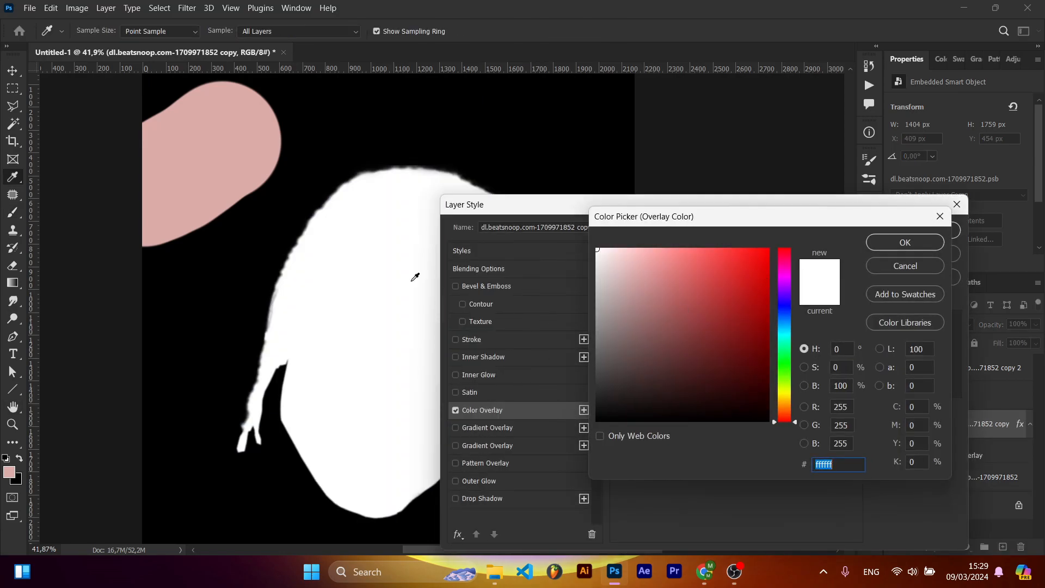
click(197, 188)
click(876, 246)
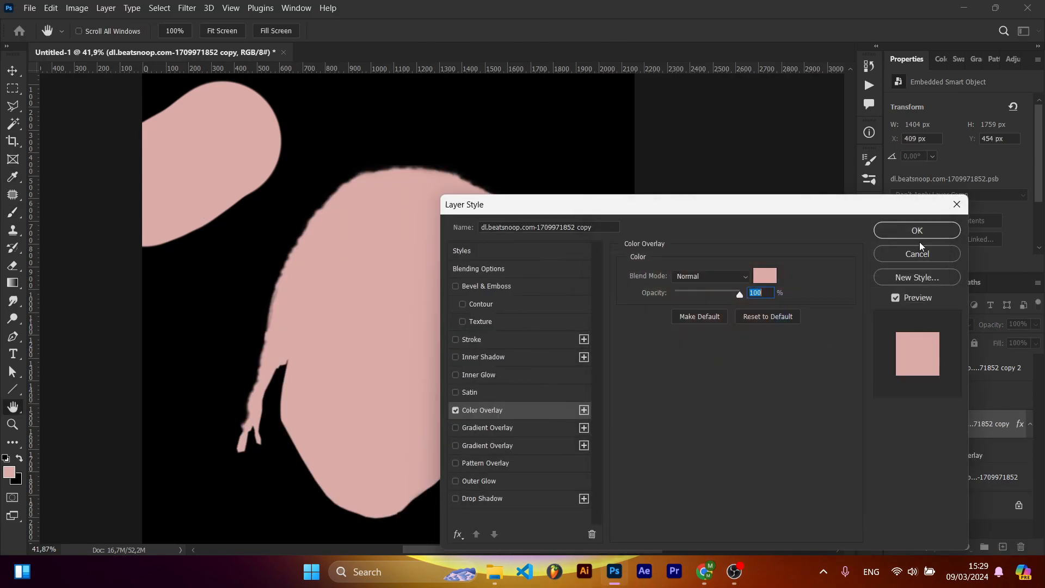
click(919, 230)
Step: Hide the pink swatch layer and show the topmost head copy
click(894, 396)
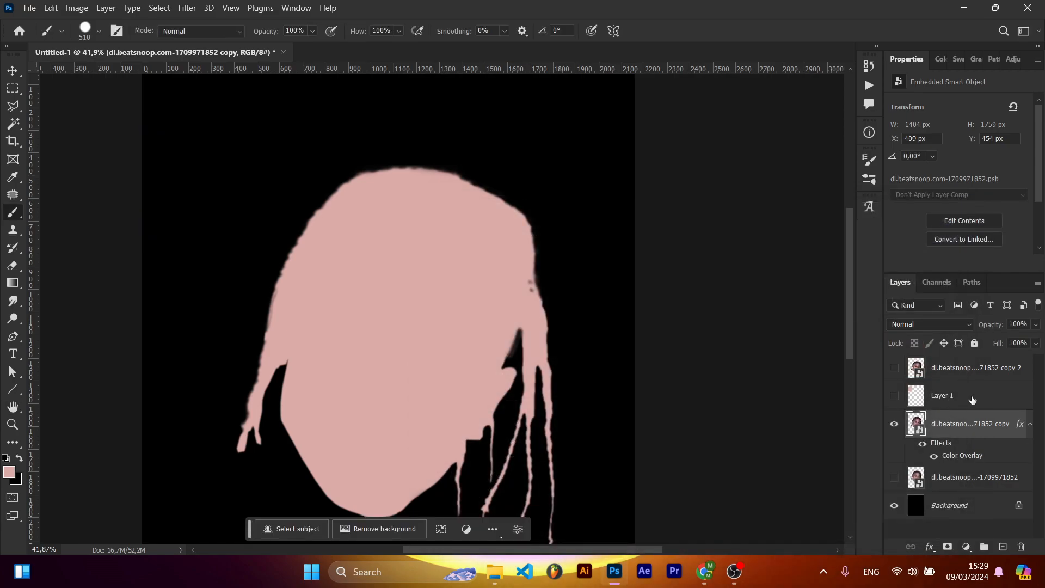
click(972, 397)
click(976, 373)
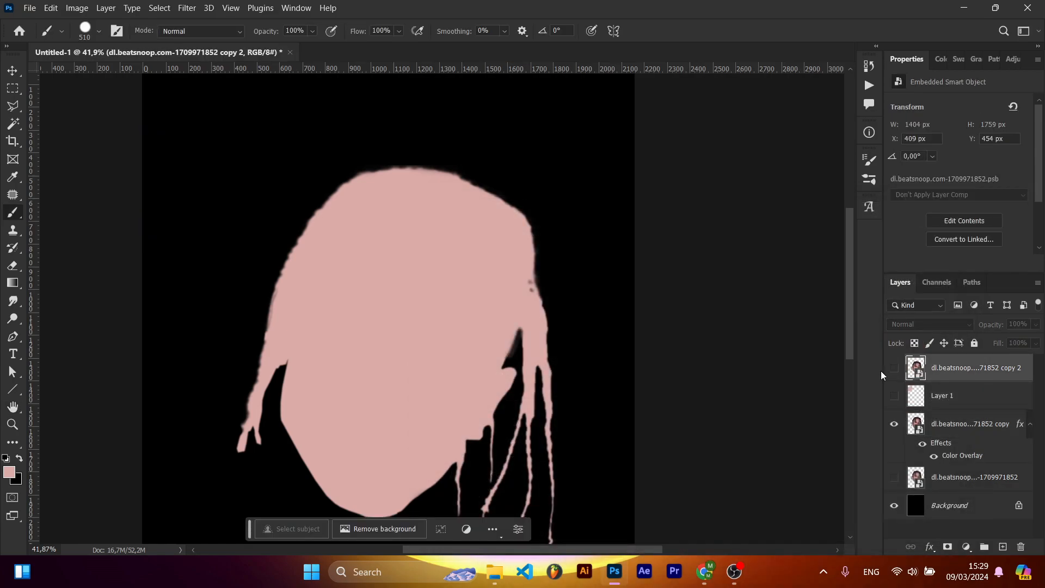
click(895, 369)
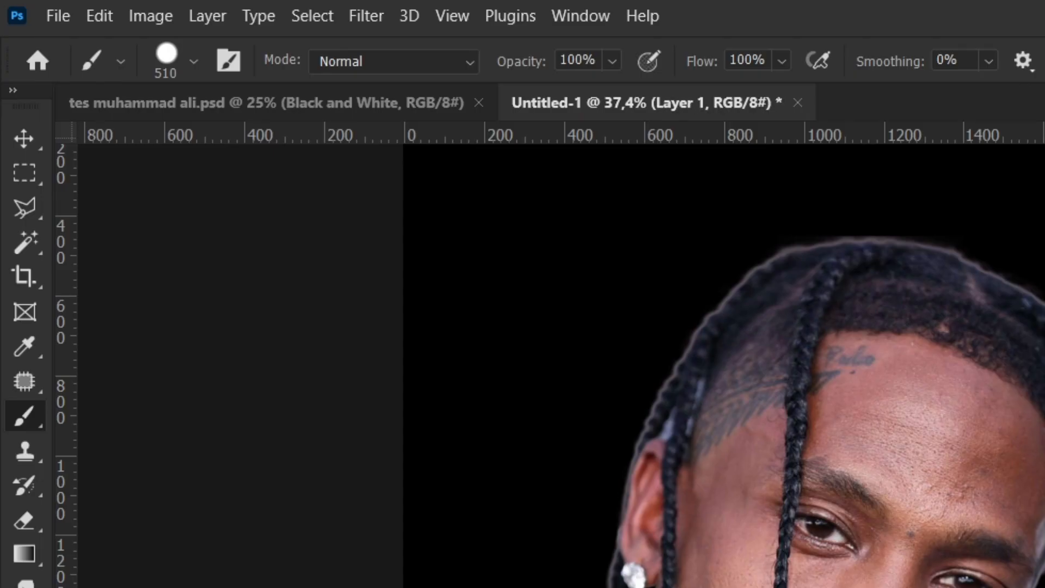
Step: Desaturate the topmost head copy completely to greyscale with a Hue/Saturation adjustment
click(948, 375)
click(79, 7)
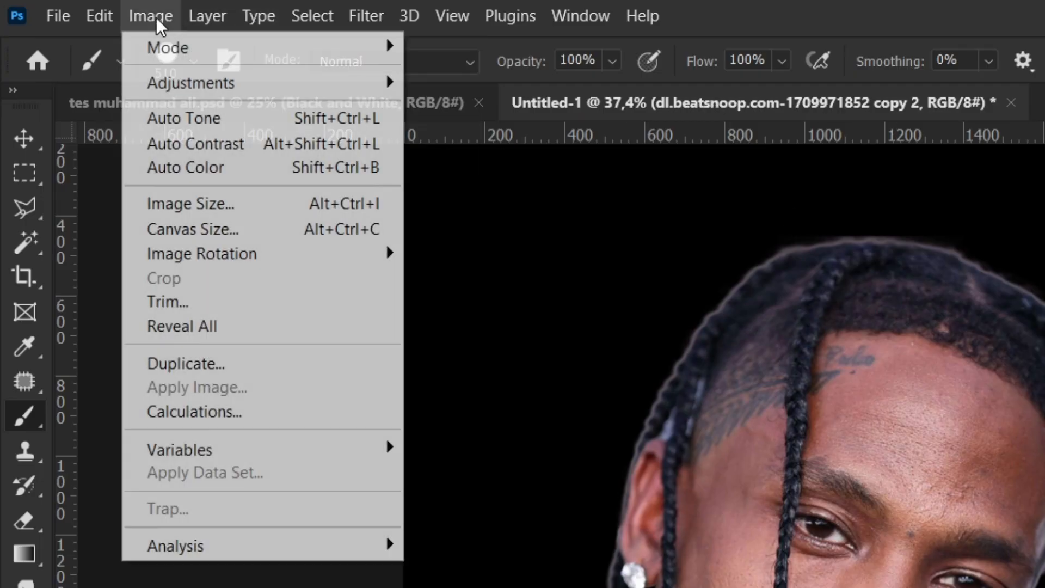
mouse_move(218, 83)
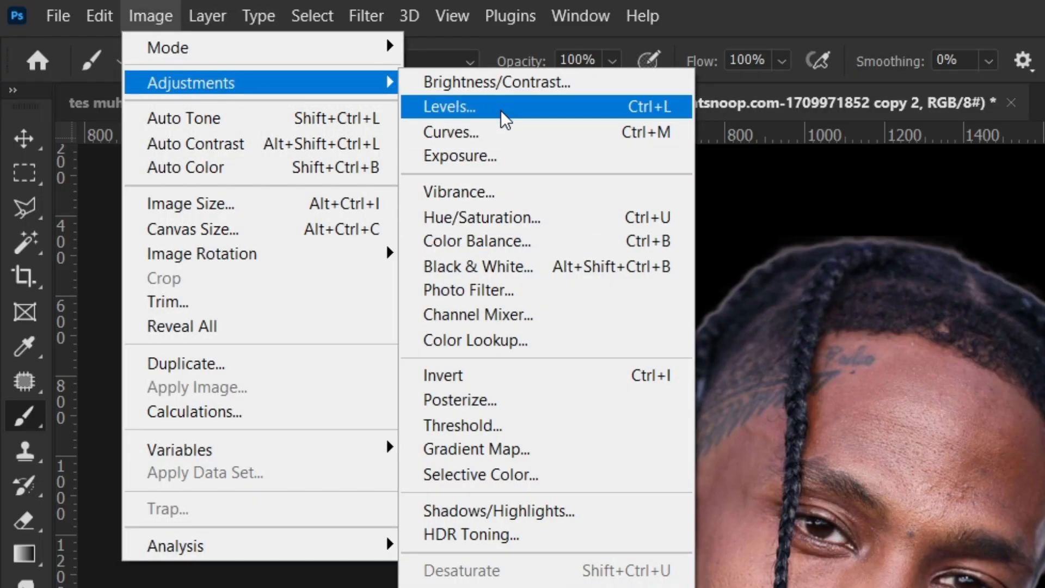
click(462, 217)
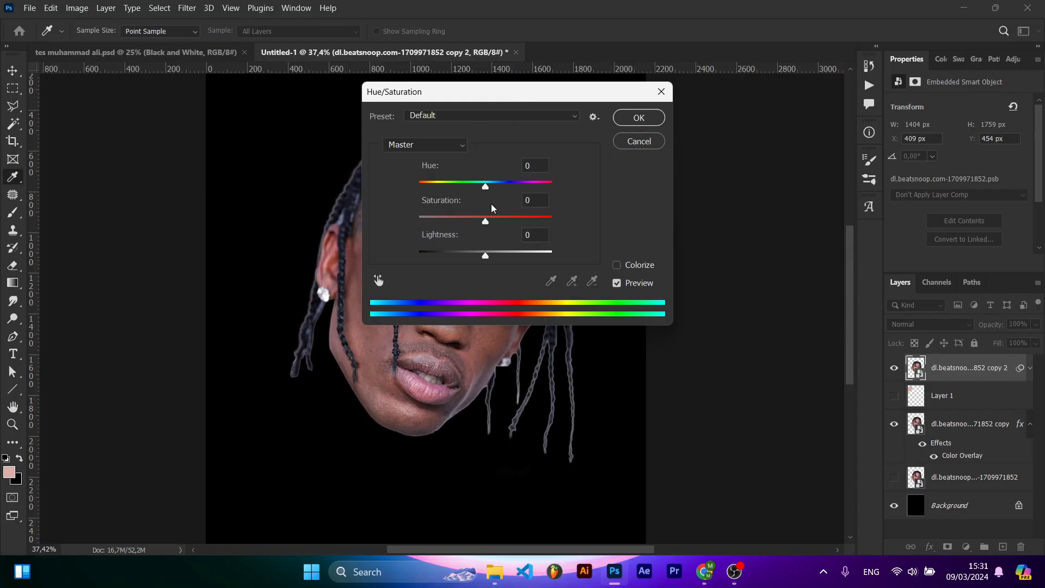
drag(470, 221, 415, 221)
drag(473, 88, 732, 190)
click(897, 218)
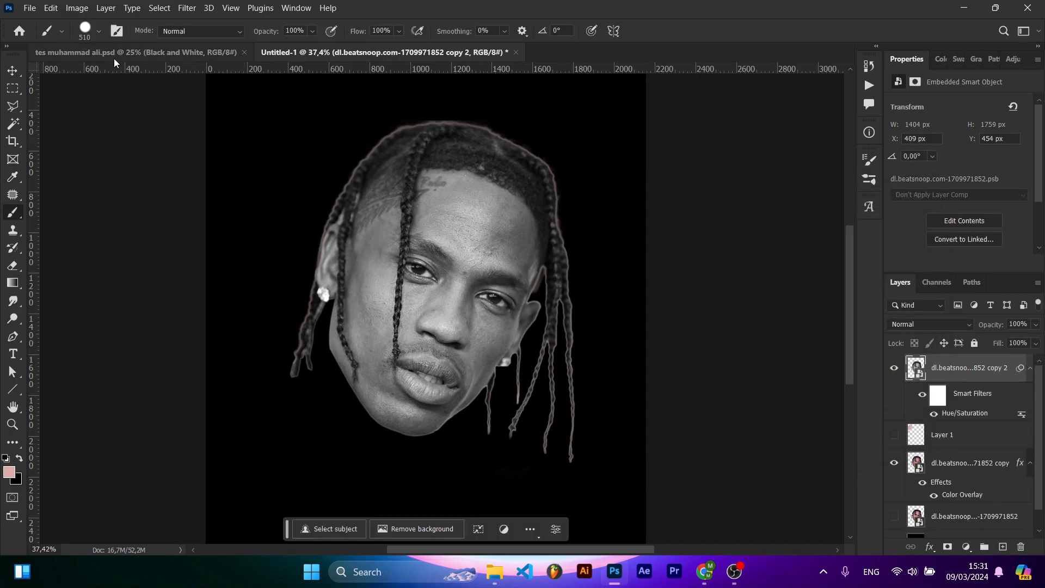
Step: Set the topmost head copy's blend mode to Linear Burn and keep the layer as a Smart Object
click(918, 325)
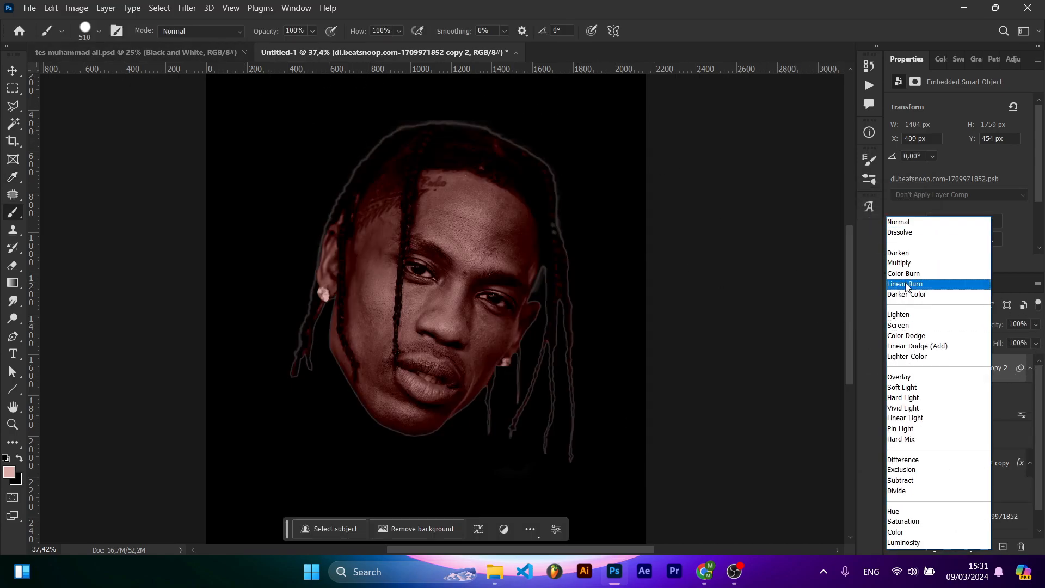
click(907, 284)
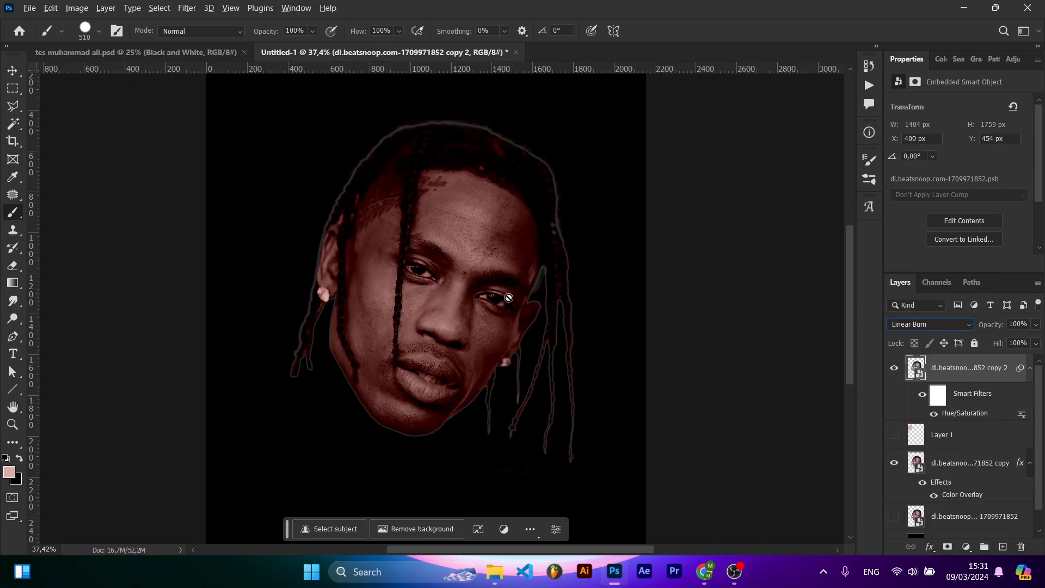
key(v)
click(668, 312)
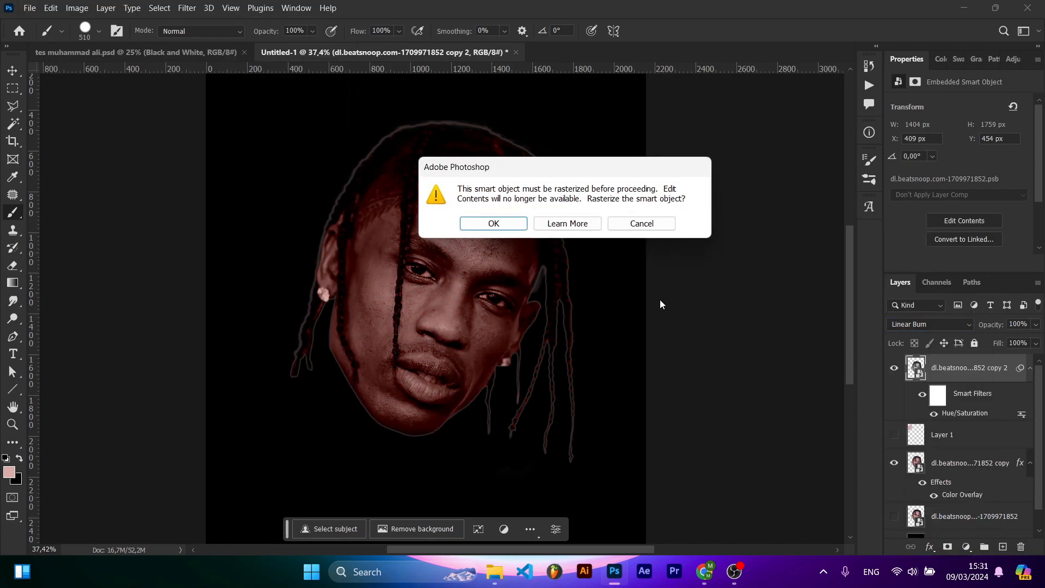
click(639, 224)
key(v)
click(693, 259)
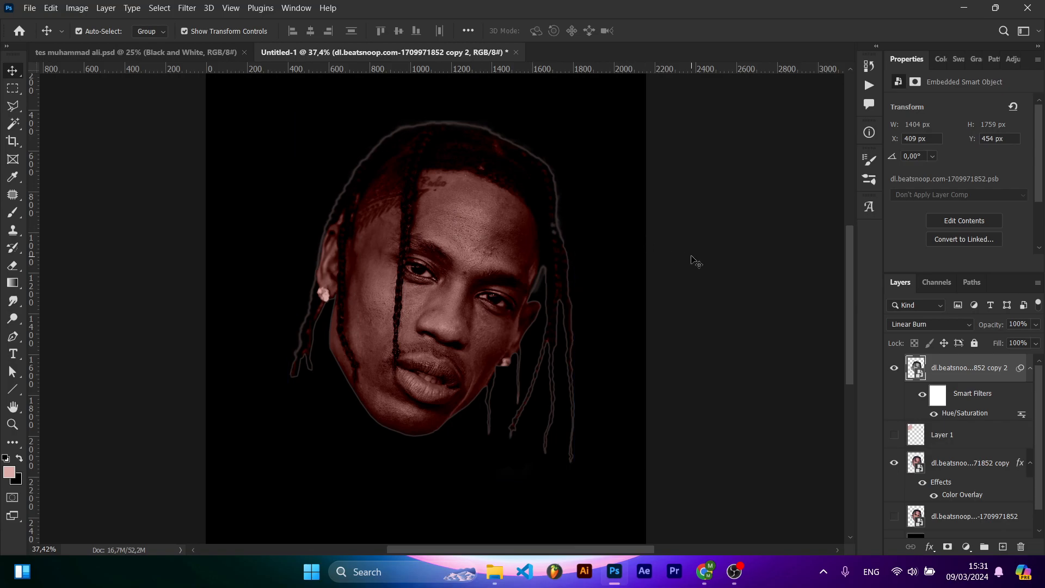
key(ctrl+0)
Step: Add a Levels adjustment layer clipped to the topmost head copy and set its input levels to 46, 1.77 and 176
click(974, 366)
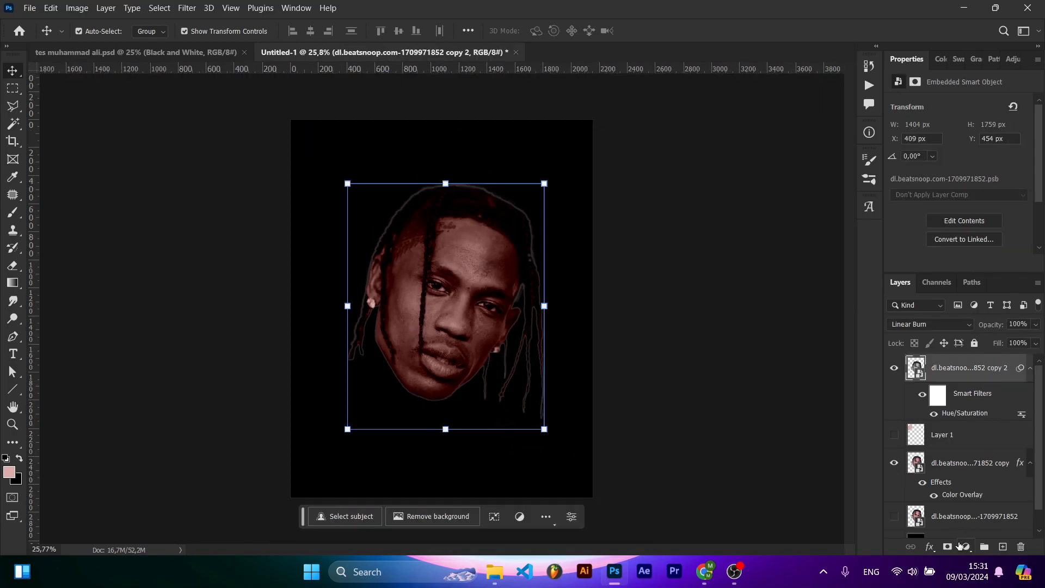
click(966, 546)
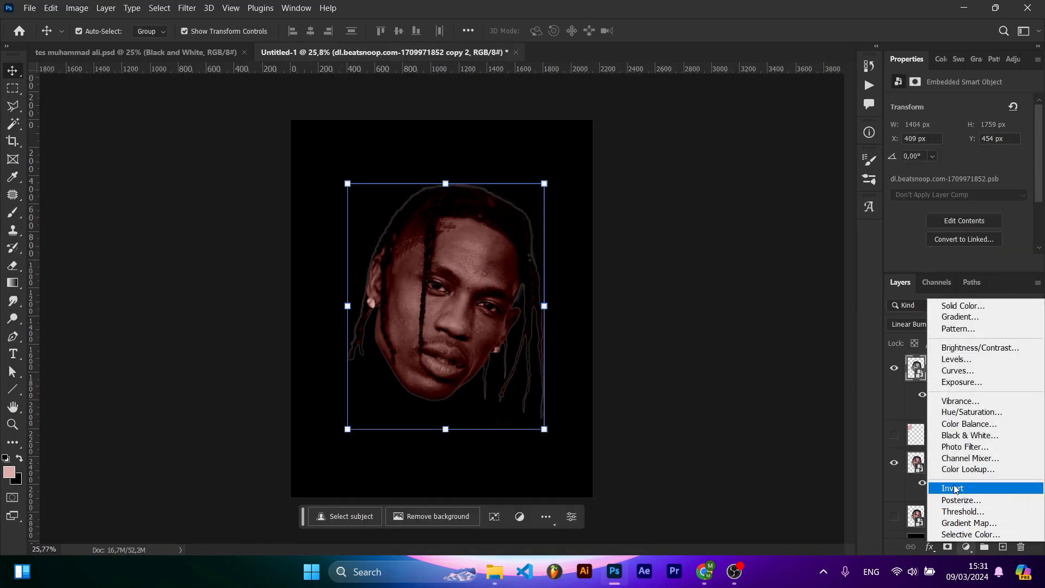
click(961, 360)
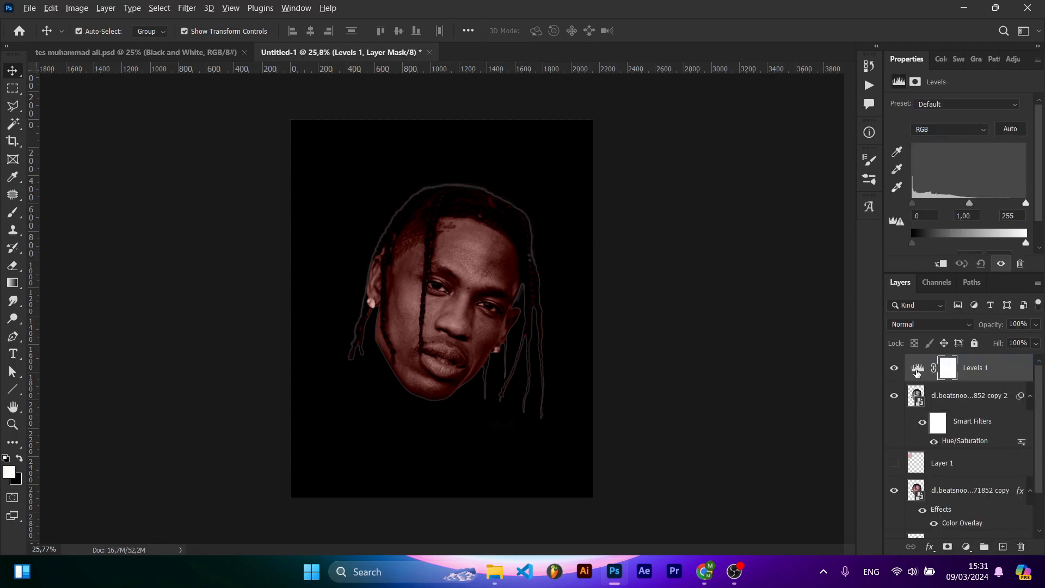
right_click(967, 377)
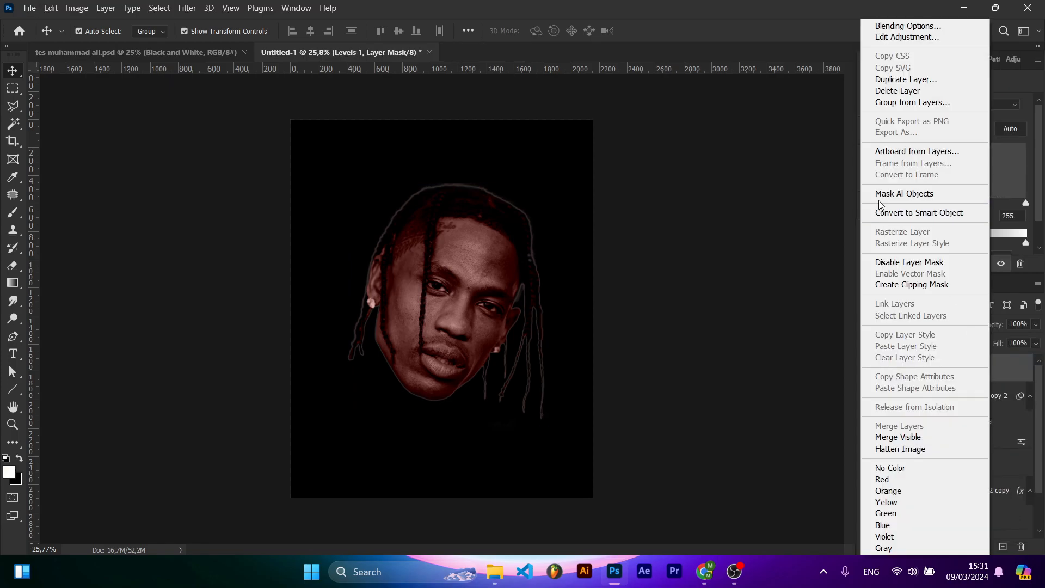
click(895, 283)
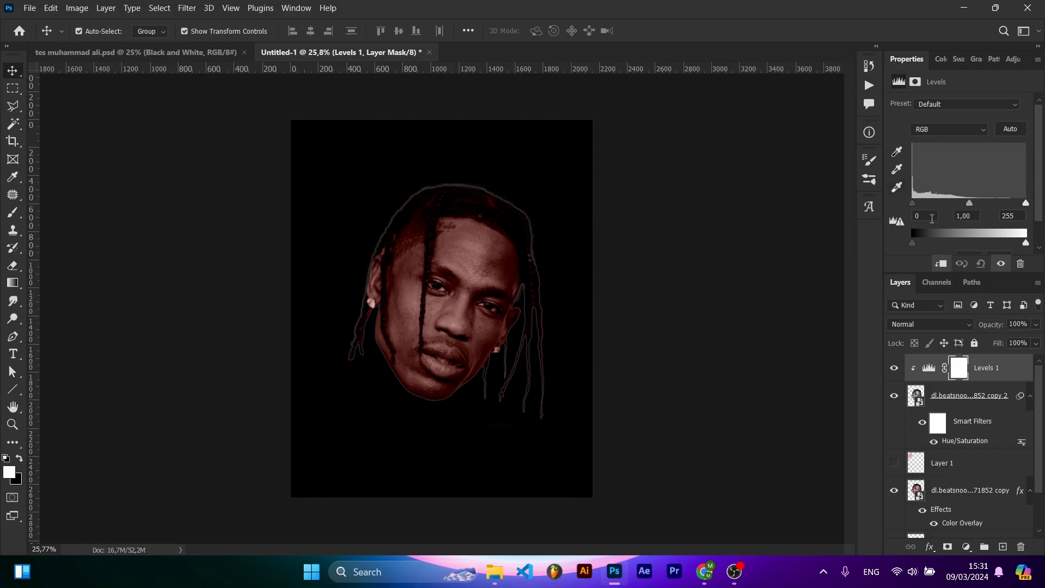
drag(914, 205, 927, 205)
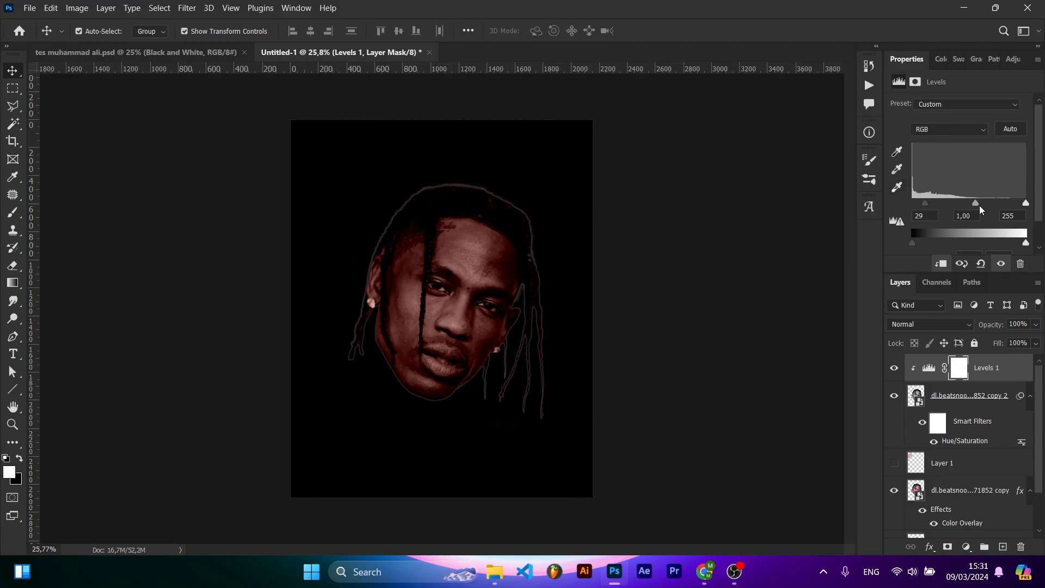
drag(1022, 209, 987, 204)
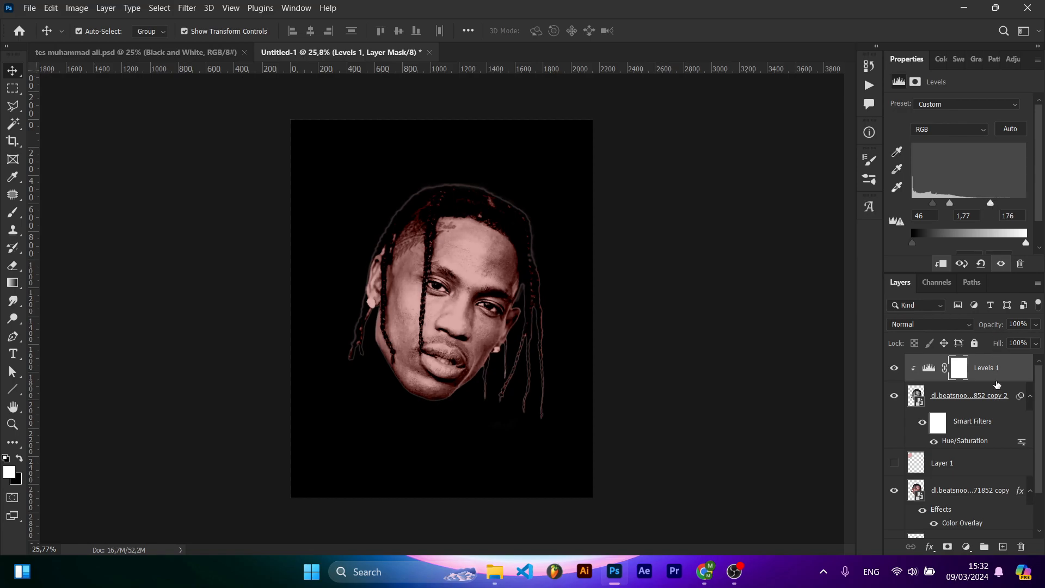
Step: Convert the head copy with the pink Color Overlay to a Smart Object
click(969, 396)
click(961, 463)
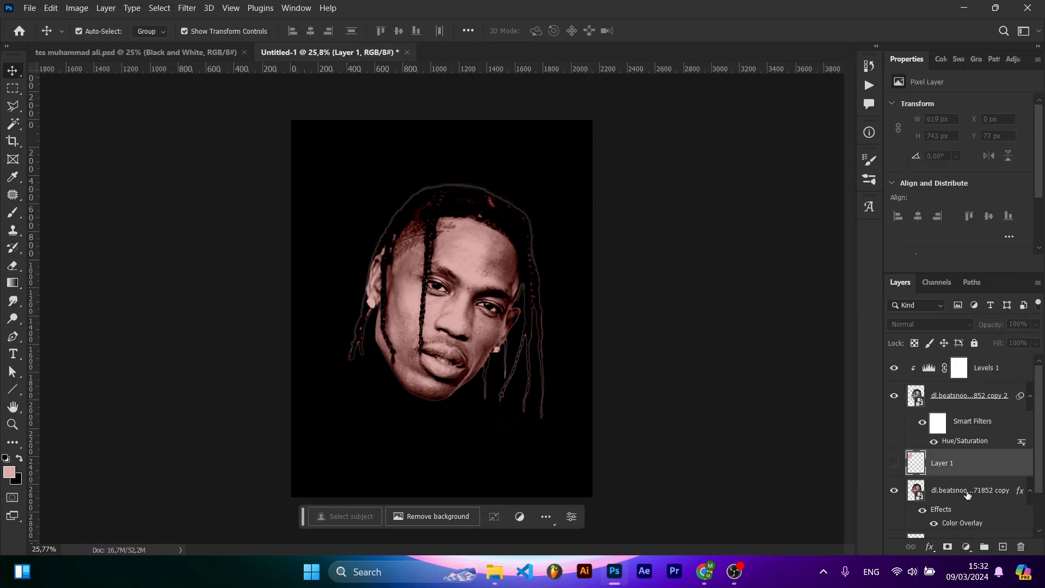
click(967, 493)
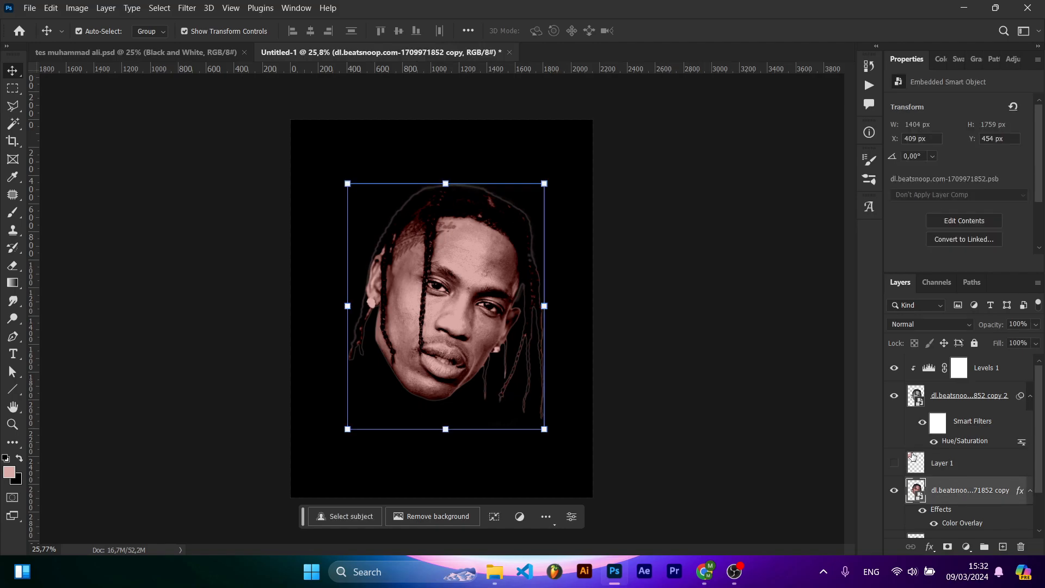
scroll(912, 456, down, 2)
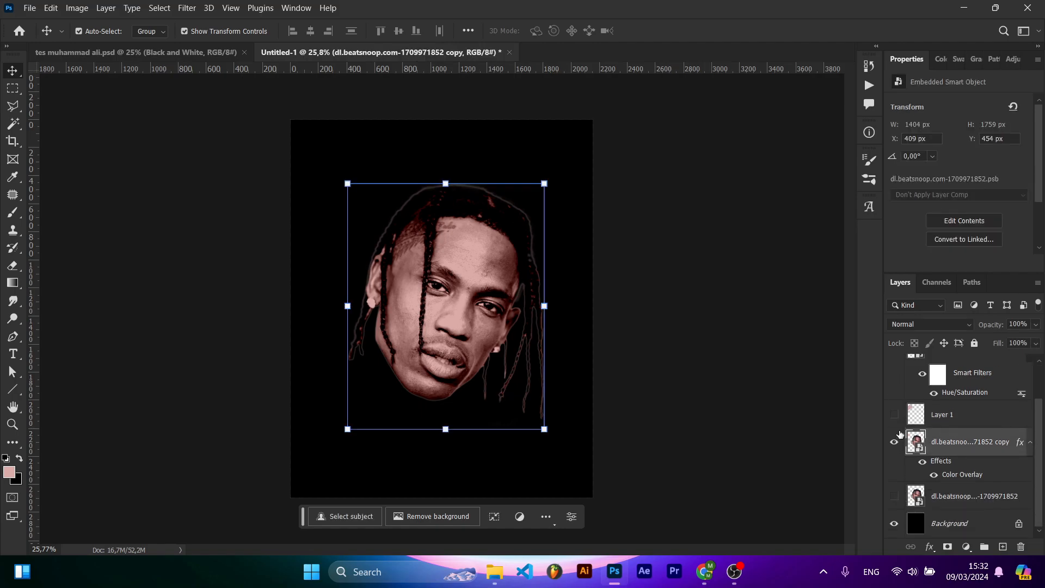
scroll(899, 435, up, 2)
right_click(956, 493)
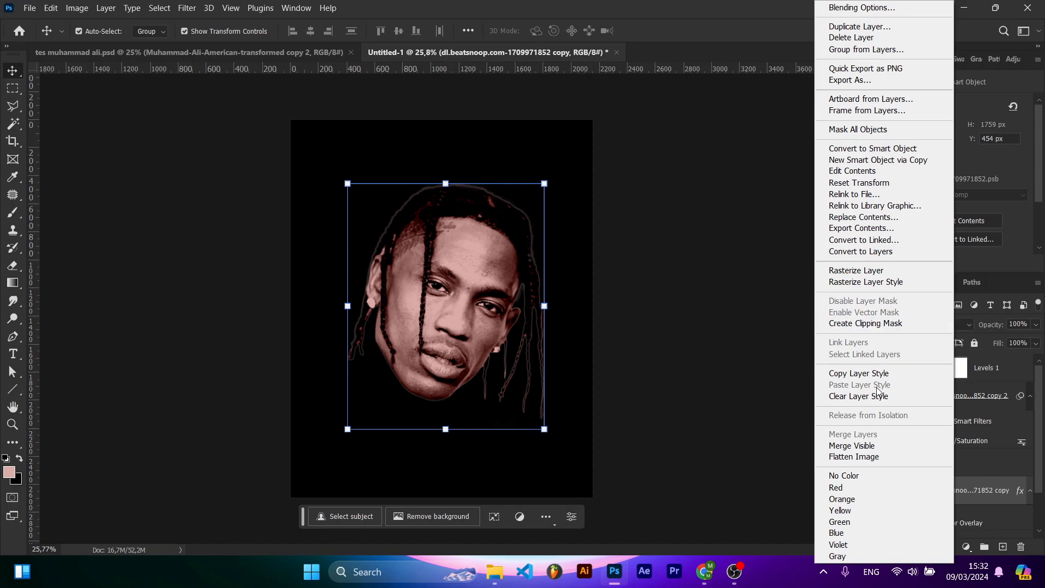
click(872, 148)
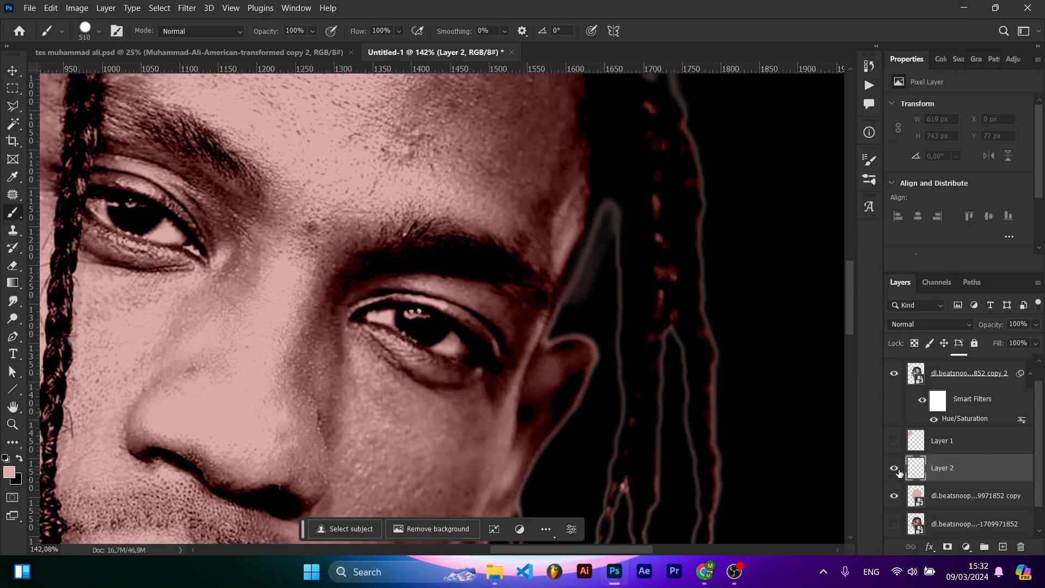
Step: Add a new layer directly above the pink head copy and prepare a 32 px brush with a light grey foreground colour
key(Delete)
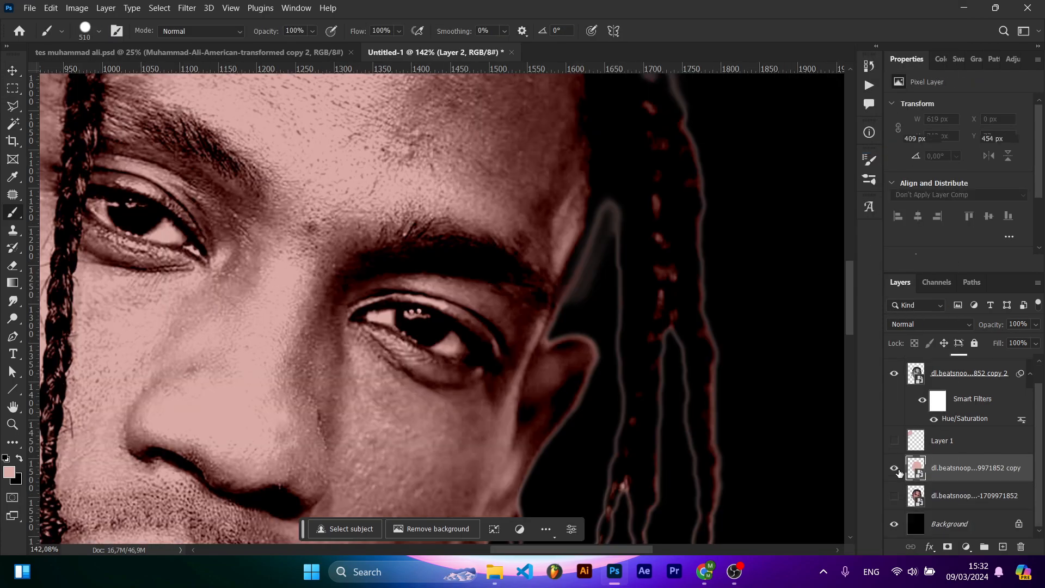
click(1002, 546)
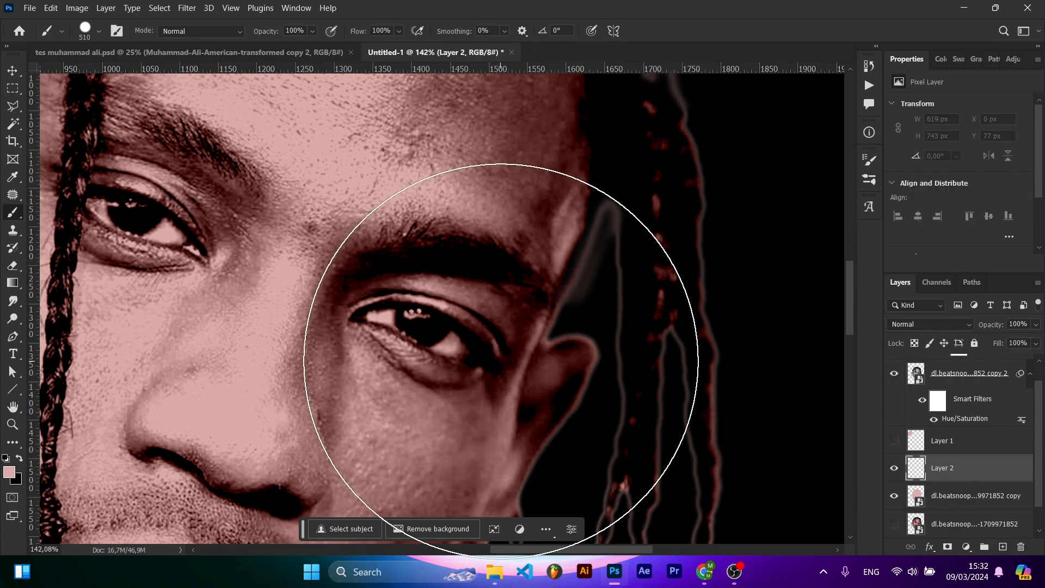
drag(347, 343, 312, 336)
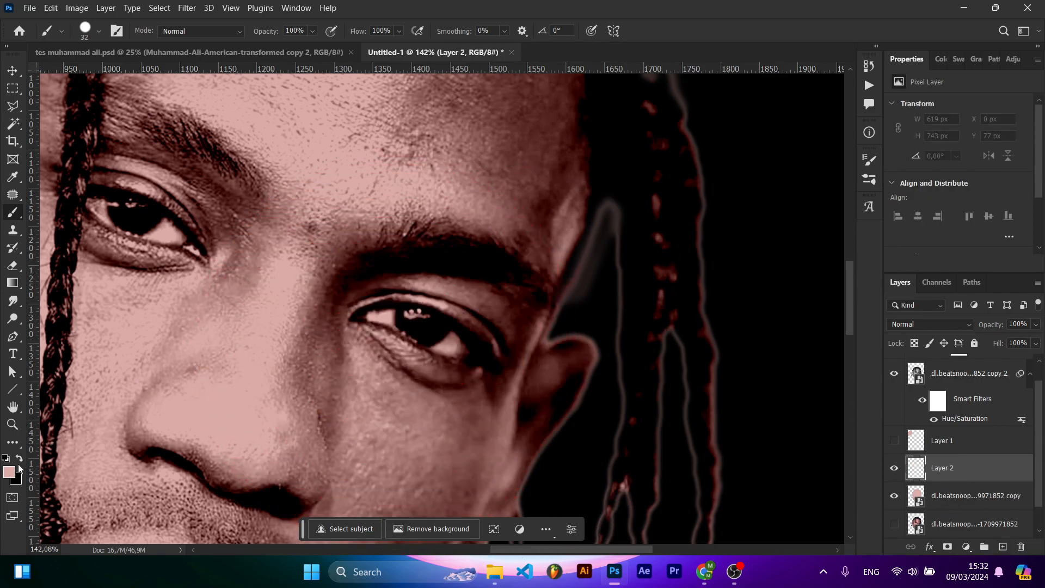
click(13, 471)
mouse_move(636, 291)
mouse_down()
mouse_move(578, 266)
mouse_move(577, 275)
mouse_up()
click(906, 242)
Step: Paint the white and highlights of the eye nearer the bare ear light grey, finishing the gaps with an 8 px brush
scroll(391, 322, up, 5)
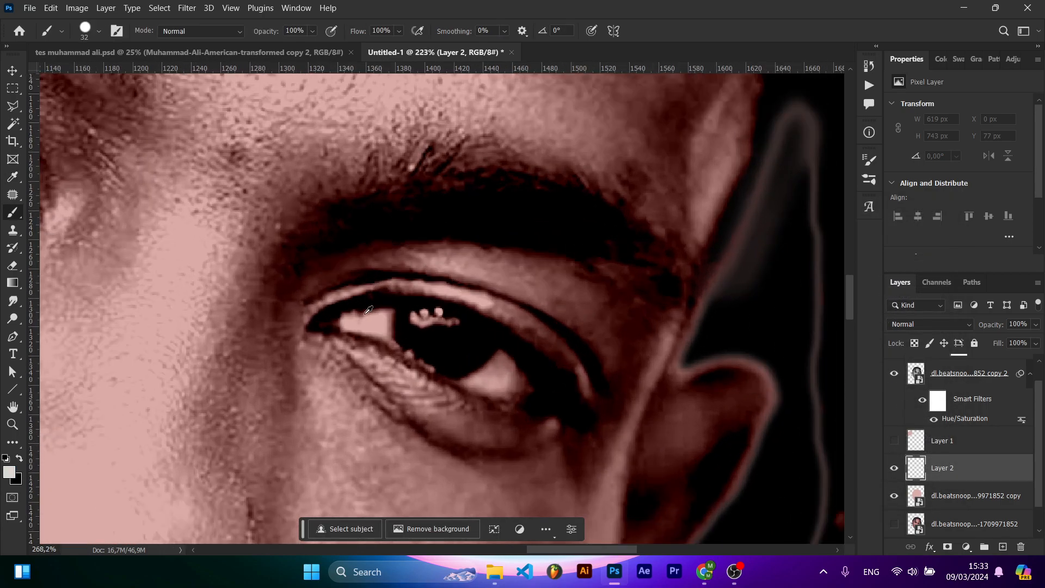
mouse_move(393, 326)
mouse_down()
mouse_move(382, 325)
mouse_move(413, 318)
mouse_up()
click(340, 325)
drag(443, 313, 466, 305)
mouse_move(577, 376)
mouse_down()
mouse_move(606, 401)
mouse_move(613, 443)
mouse_move(325, 324)
mouse_up()
key(bracketleft)
key(bracketleft)
key(bracketleft)
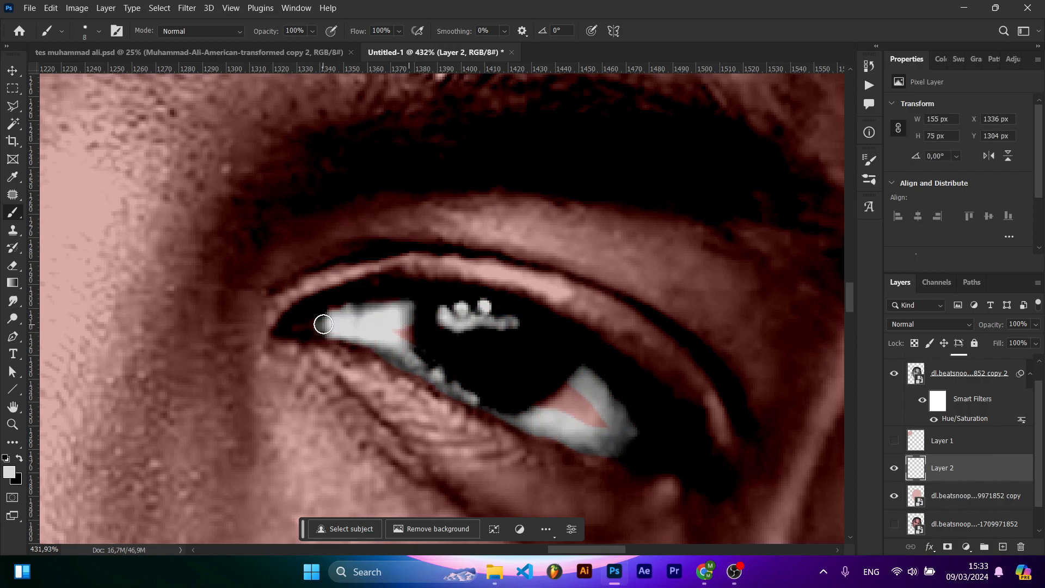
drag(570, 391, 579, 413)
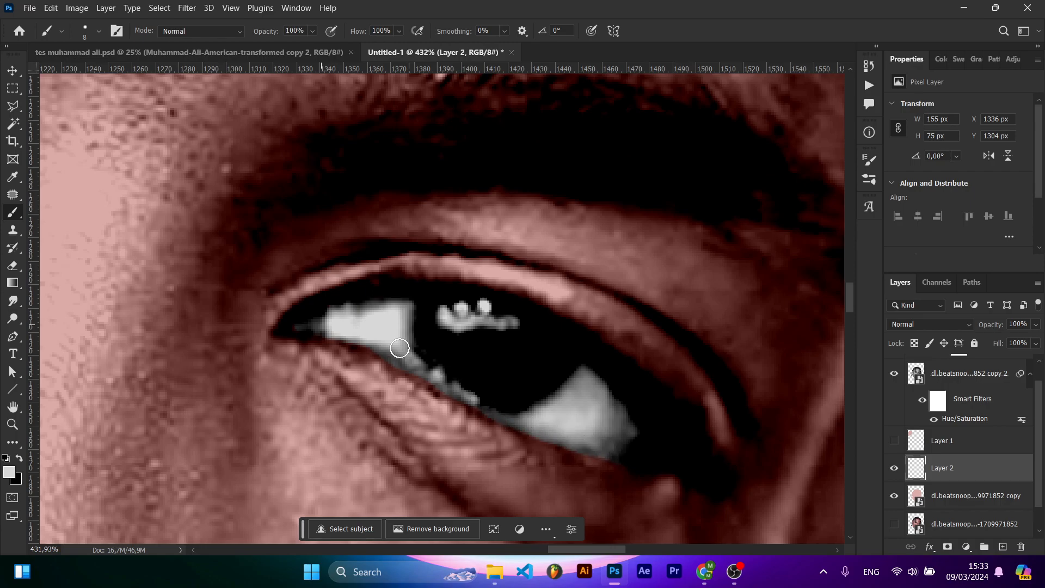
Step: Paint the white of the other eye, beside the hanging braid, light grey with the 8 px brush
scroll(597, 376, down, 6)
scroll(384, 301, up, 7)
mouse_move(355, 303)
mouse_down()
mouse_move(431, 299)
mouse_move(646, 370)
mouse_move(739, 459)
mouse_move(632, 457)
mouse_move(523, 433)
mouse_move(351, 318)
mouse_move(420, 342)
mouse_move(598, 361)
mouse_move(616, 428)
mouse_move(716, 457)
mouse_up()
scroll(725, 457, down, 2)
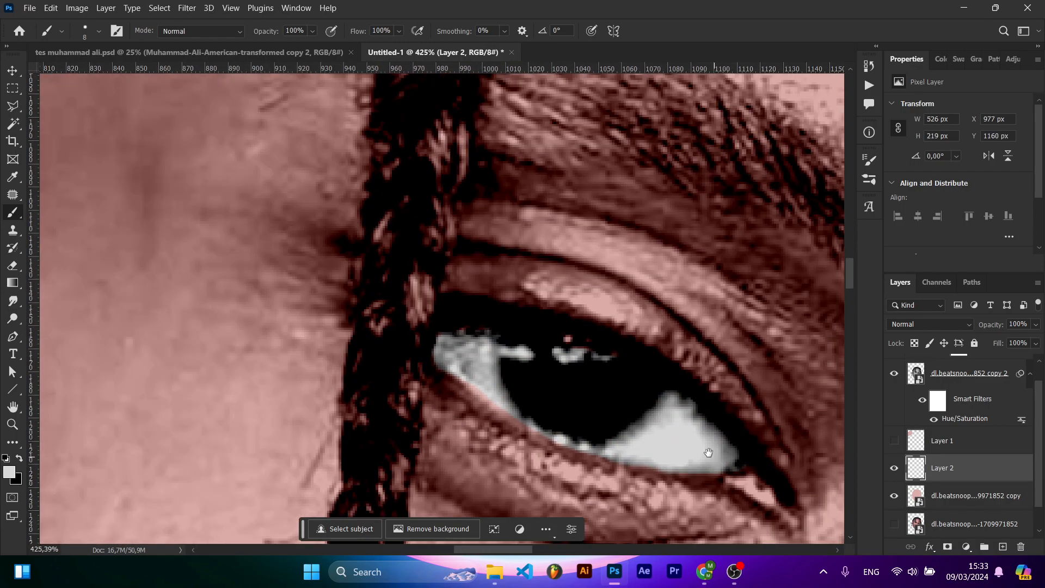
Step: Paint the ear stud beside the hanging braids light grey with the 8 px brush
scroll(725, 456, down, 15)
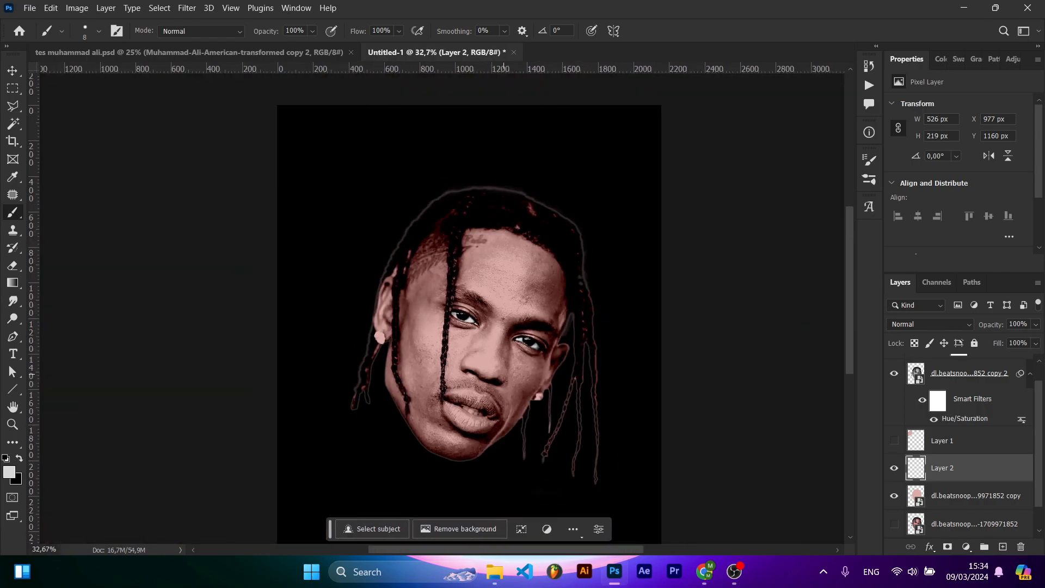
scroll(468, 261, up, 14)
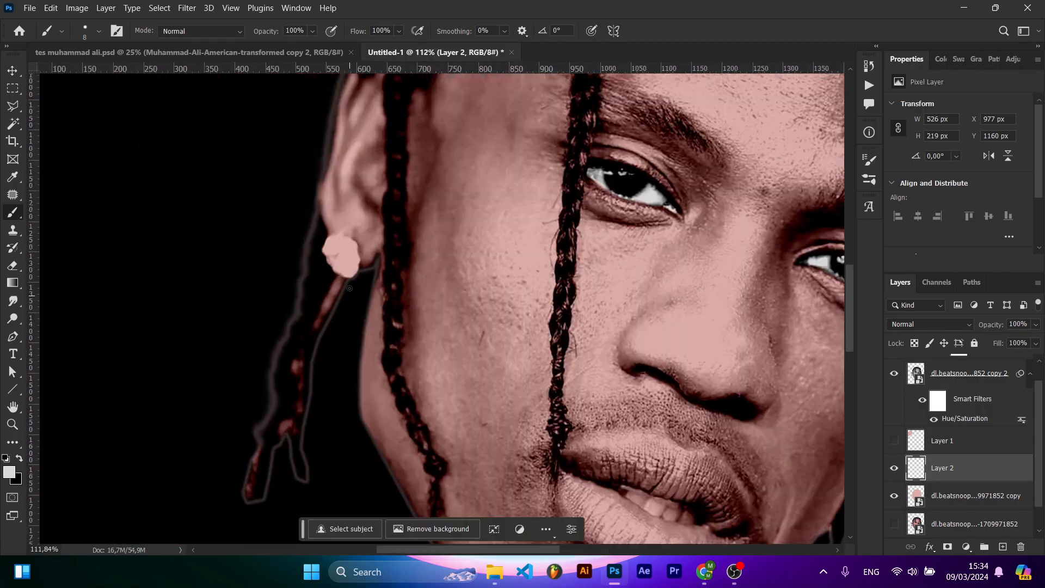
mouse_move(286, 195)
mouse_down()
mouse_move(345, 194)
mouse_move(364, 277)
mouse_move(318, 279)
mouse_move(285, 200)
mouse_move(311, 196)
mouse_move(314, 267)
mouse_move(354, 264)
mouse_up()
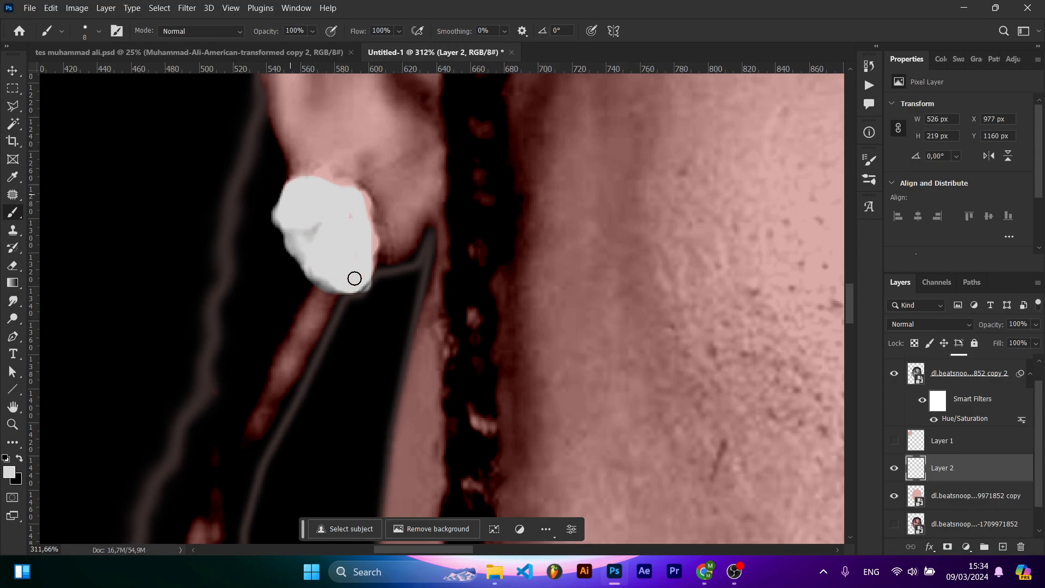
mouse_move(308, 183)
mouse_down()
mouse_move(372, 217)
mouse_move(372, 272)
mouse_up()
Step: Erase the light grey spill around the ear stud with a much smaller eraser
scroll(371, 282, down, 2)
key(e)
key(bracketleft)
key(bracketleft)
key(bracketleft)
key(bracketleft)
key(bracketleft)
key(bracketleft)
key(bracketleft)
key(bracketleft)
key(bracketleft)
key(bracketleft)
key(bracketleft)
key(bracketleft)
right_click(406, 250)
drag(453, 206, 396, 263)
Step: Paint the ear stud of the bare ear light grey with the 8 px brush
scroll(396, 263, down, 10)
scroll(546, 354, up, 15)
key(b)
mouse_move(459, 349)
mouse_down()
mouse_move(490, 452)
mouse_move(521, 312)
mouse_move(523, 408)
mouse_move(432, 432)
mouse_move(417, 459)
mouse_up()
scroll(521, 370, down, 15)
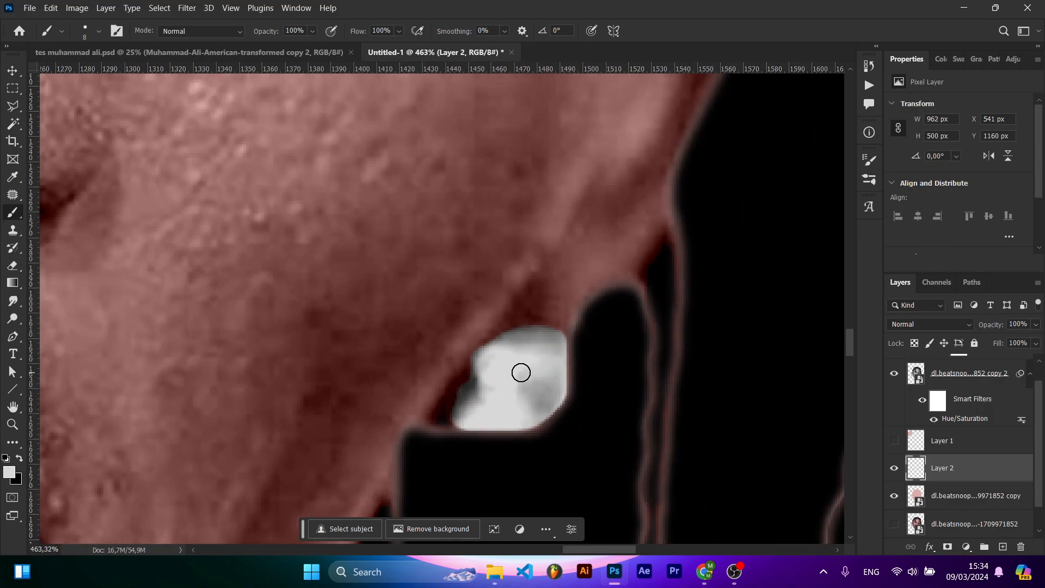
Step: Enlarge the brush to 38 px and paint the visible teeth between the lips light grey
scroll(430, 283, up, 7)
scroll(473, 321, down, 5)
scroll(414, 400, up, 6)
key(bracketright)
key(bracketright)
key(bracketright)
key(bracketright)
key(bracketright)
key(bracketright)
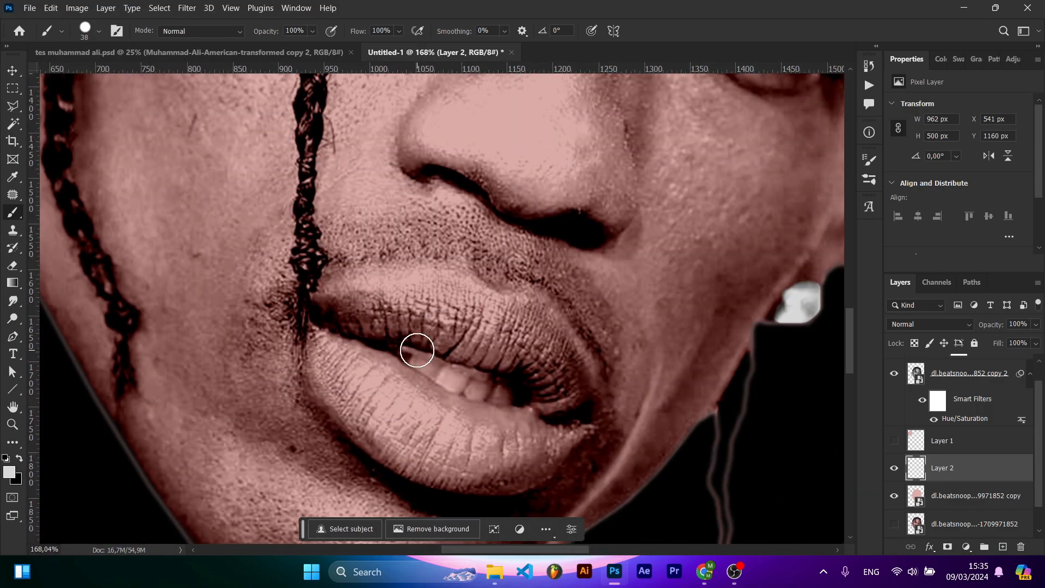
drag(427, 350, 510, 398)
scroll(530, 402, down, 6)
scroll(607, 352, down, 3)
scroll(925, 439, up, 1)
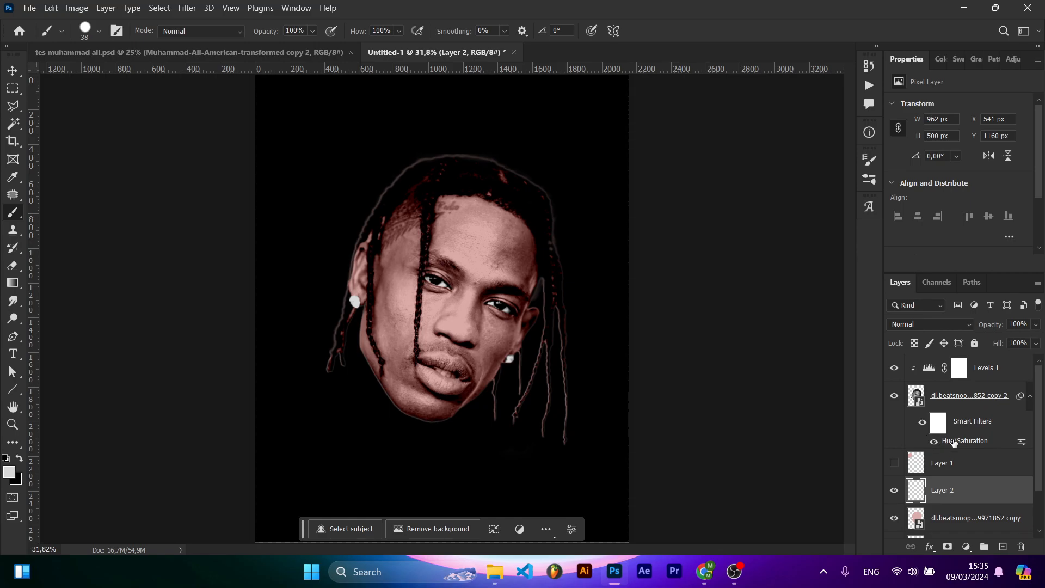
Step: Duplicate the Linear Burn head layer and move one of the two copies above the Levels adjustment, unclipped
click(979, 396)
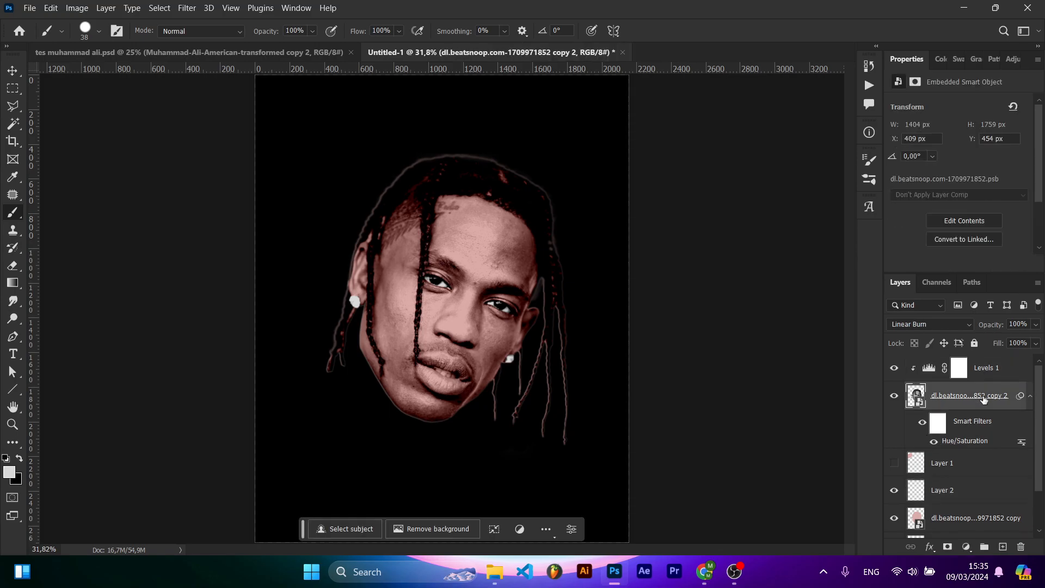
key(ctrl+j)
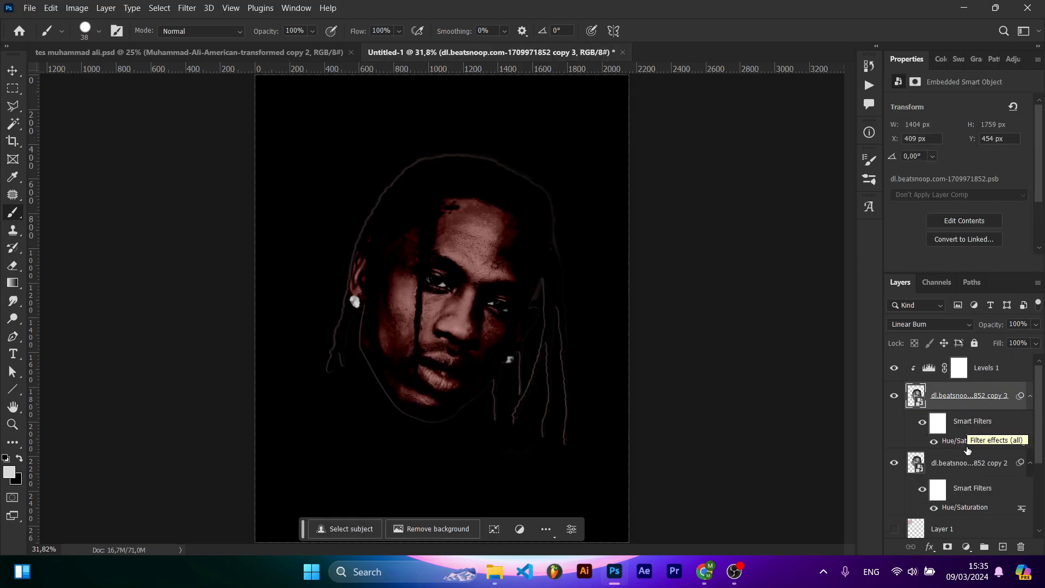
click(959, 406)
drag(959, 461, 971, 363)
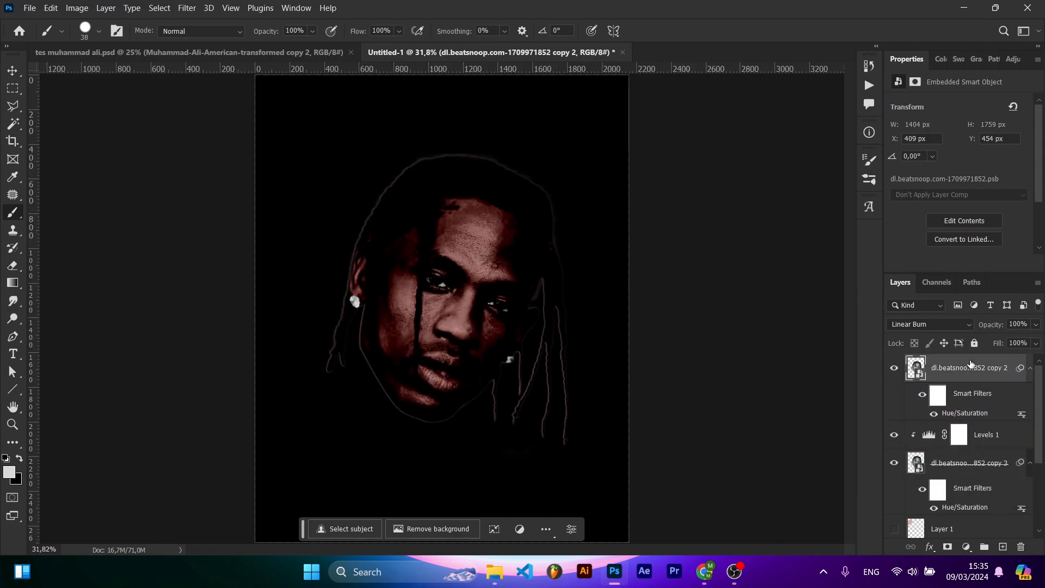
Step: Set the topmost head copy to Normal blending and apply a High Pass filter with a 55,3 px radius
click(922, 327)
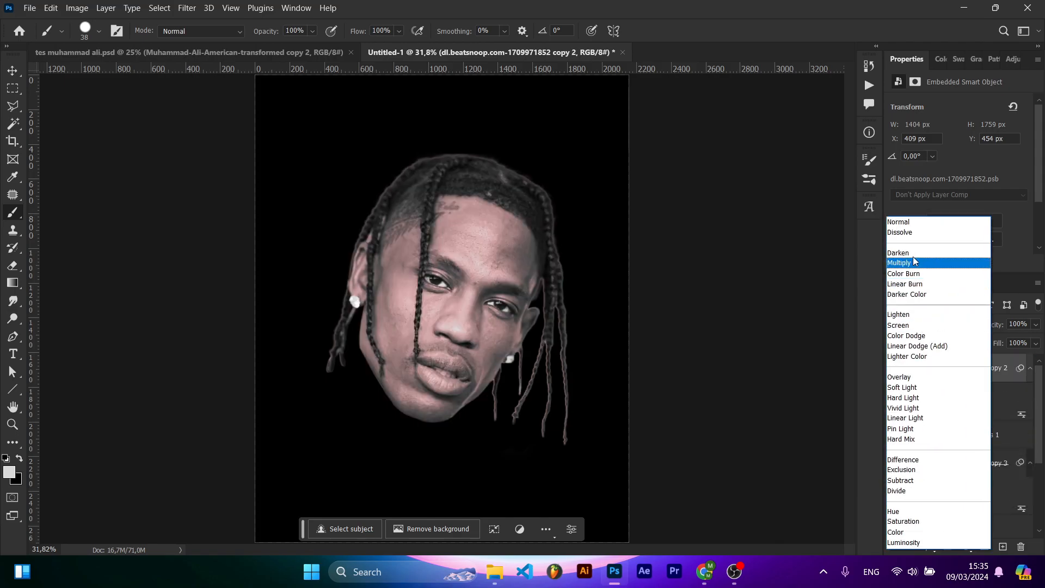
click(910, 227)
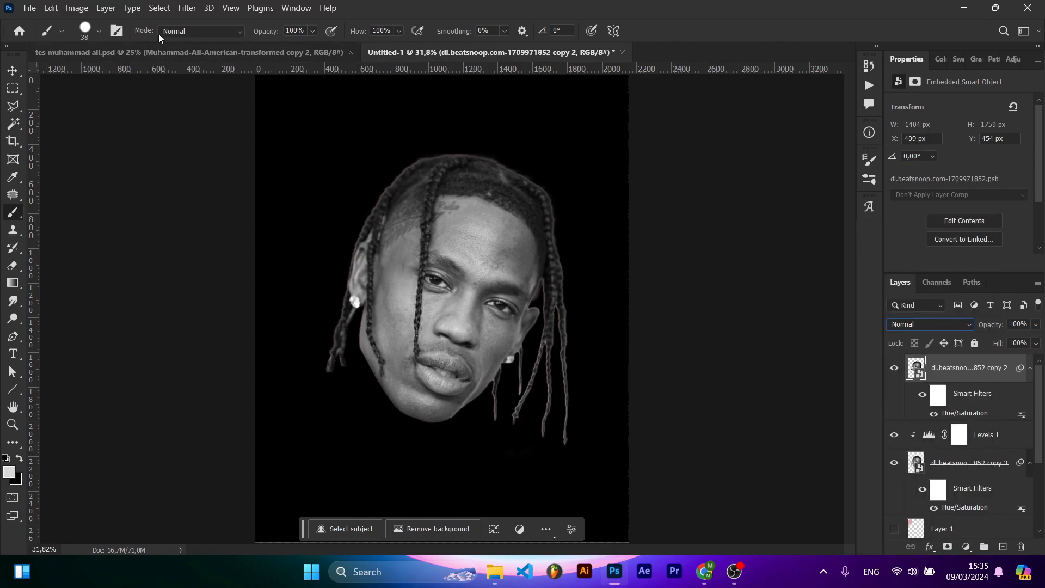
click(187, 7)
mouse_move(332, 286)
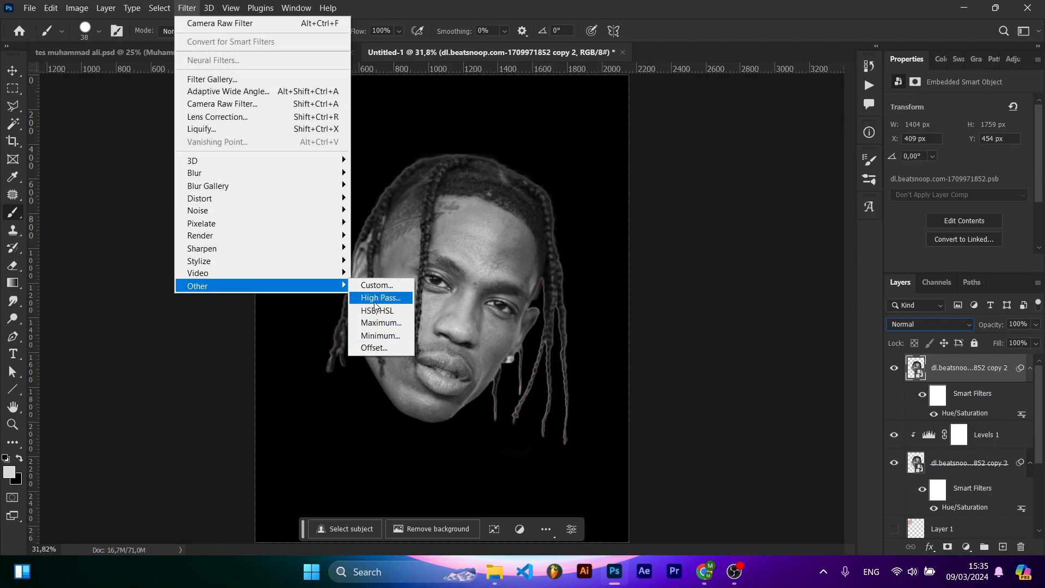
click(375, 298)
drag(551, 105, 718, 176)
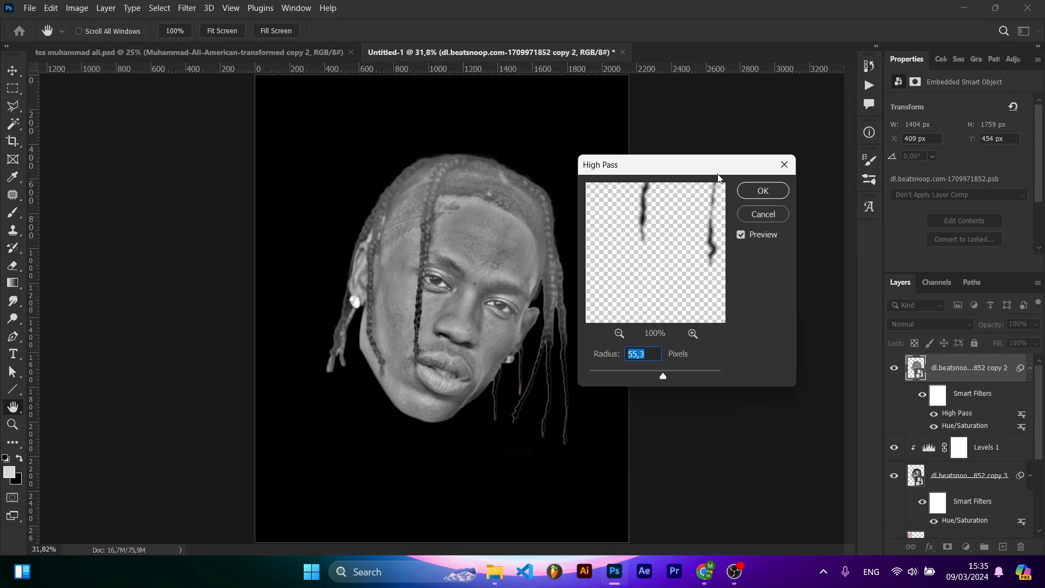
click(748, 195)
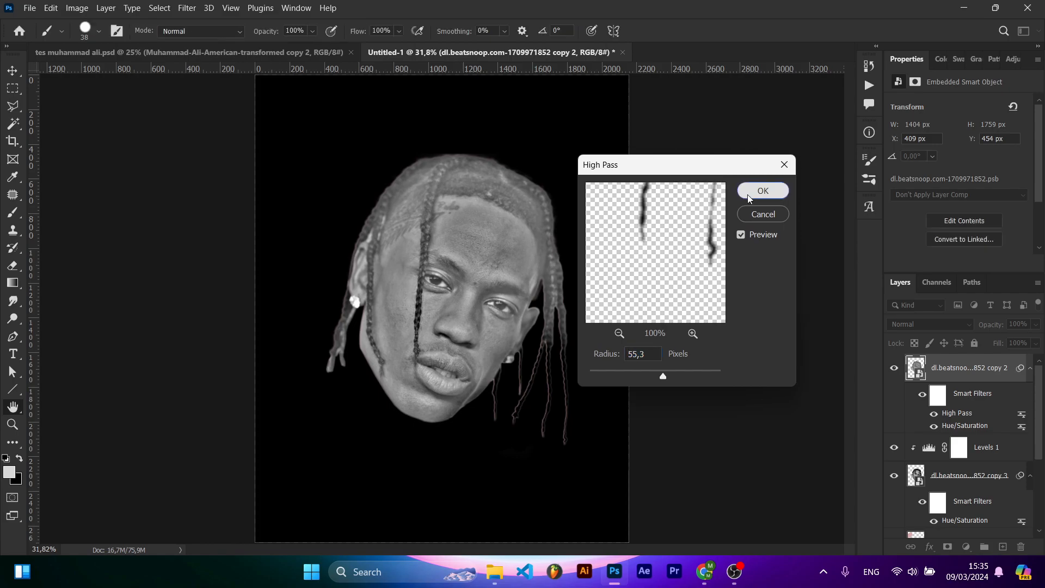
Step: Blend the High Pass head copy in Overlay mode and toggle its visibility to compare the sharpening
click(904, 322)
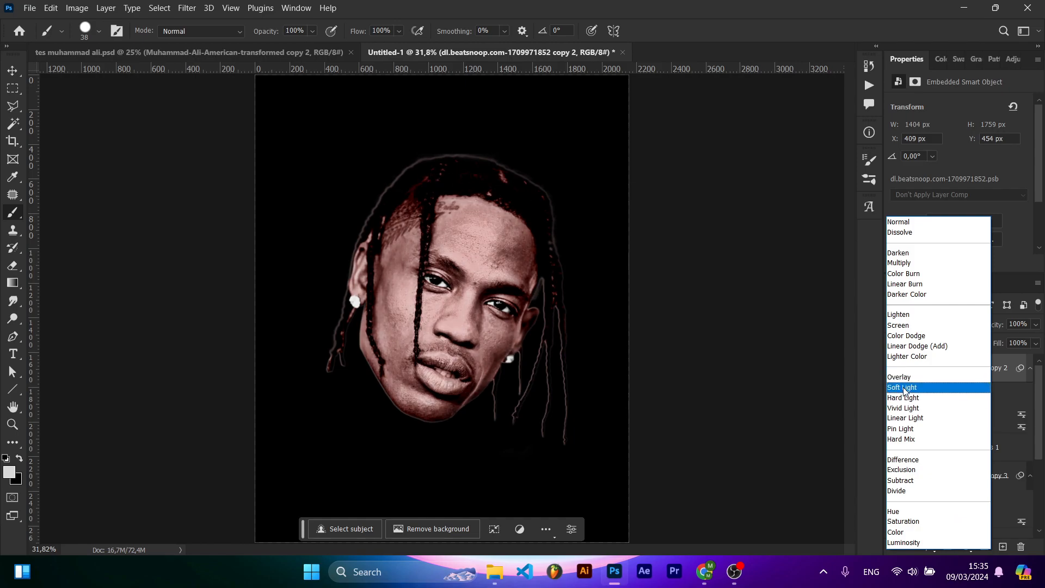
click(903, 377)
click(895, 370)
click(895, 369)
click(895, 370)
click(896, 370)
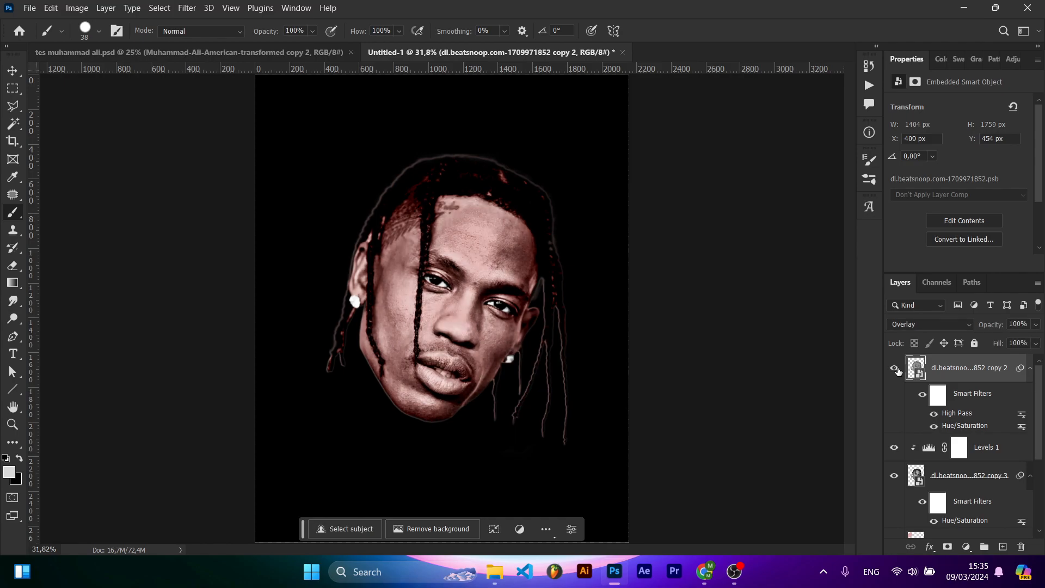
Step: Adjust the input sliders of the Levels 1 adjustment to bring out more detail in the dark hair
click(959, 448)
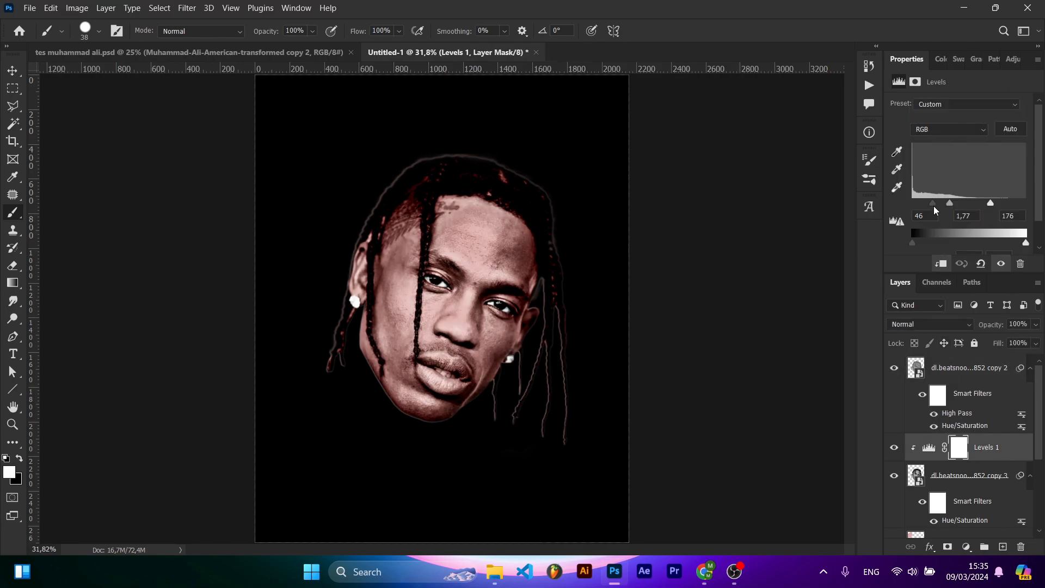
mouse_move(945, 205)
mouse_down()
mouse_move(970, 205)
mouse_move(945, 205)
mouse_move(953, 209)
mouse_up()
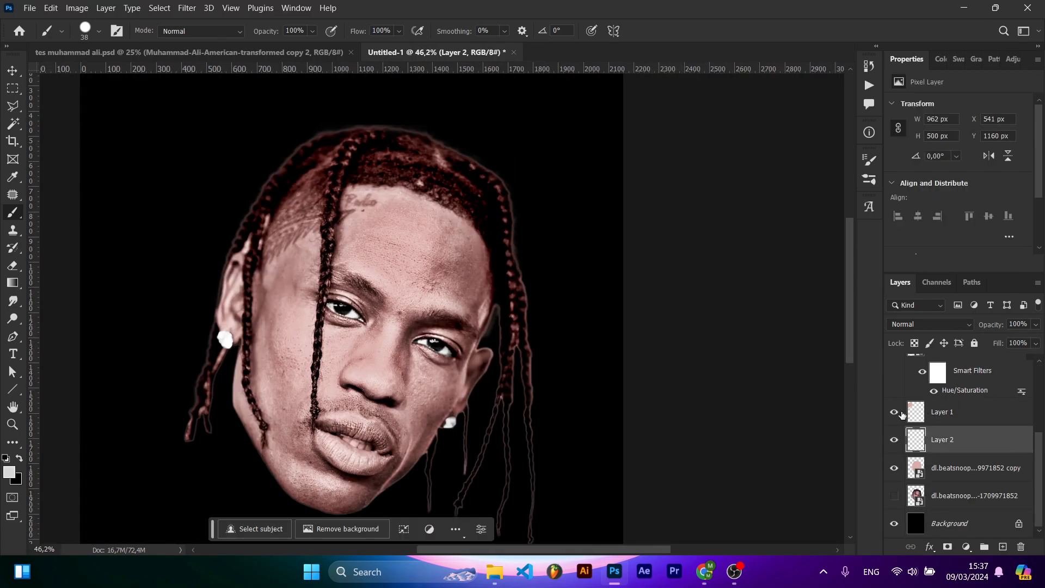
Step: Hide Layer 1 and compare the portrait with Layer 2 hidden and shown, leaving Layer 2 visible
click(895, 412)
click(968, 416)
click(901, 445)
click(895, 442)
click(894, 442)
click(894, 443)
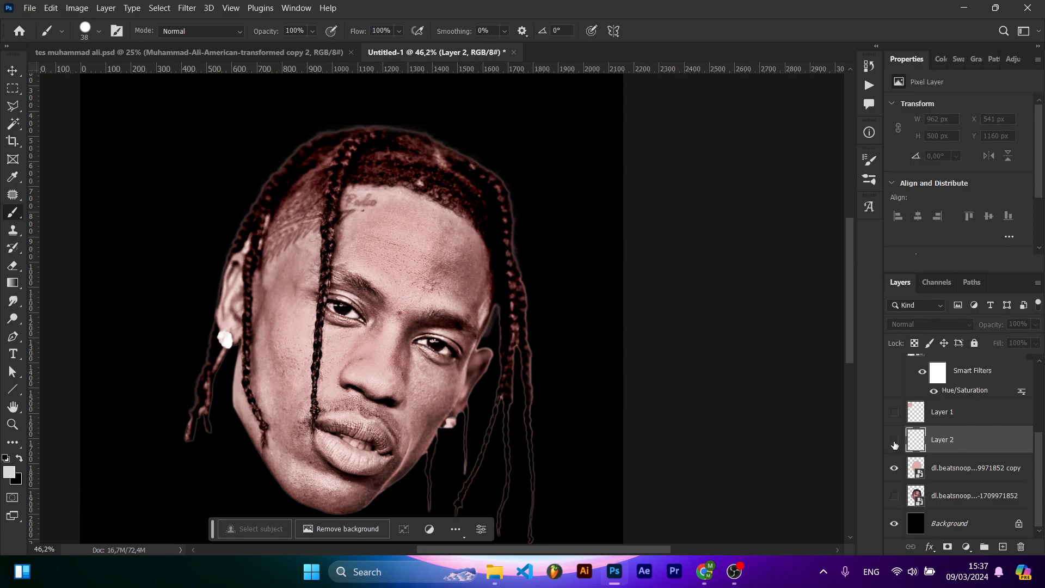
click(895, 443)
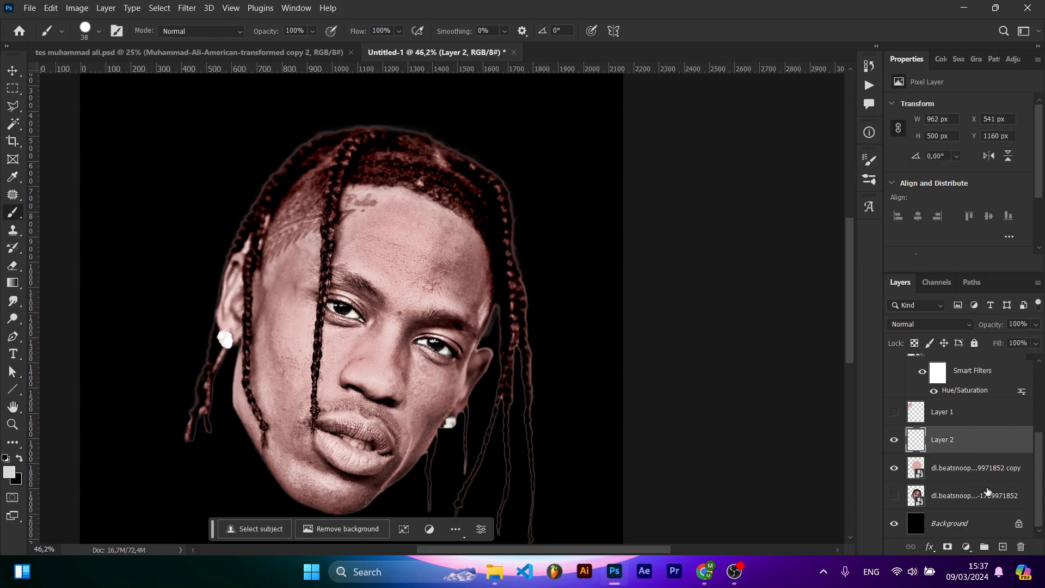
Step: Add a new layer above Layer 2 and clip both layers to the pink head copy
click(1002, 546)
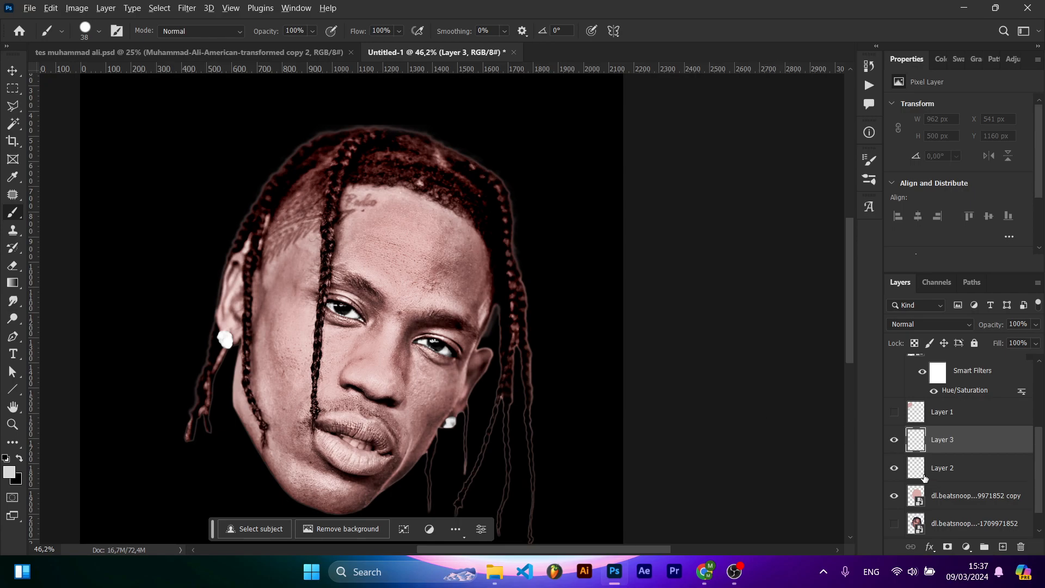
alt+click(920, 478)
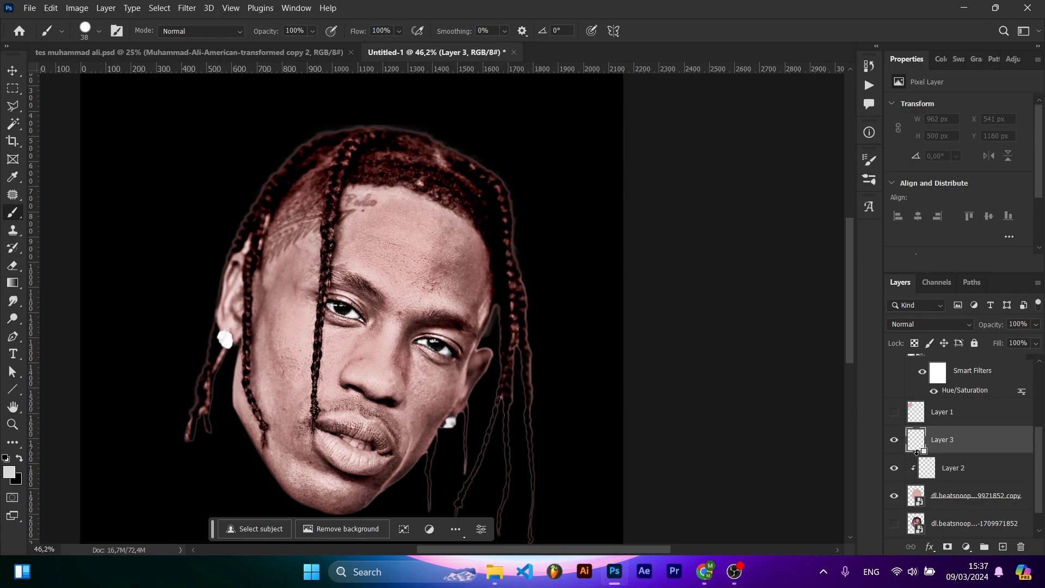
alt+click(917, 452)
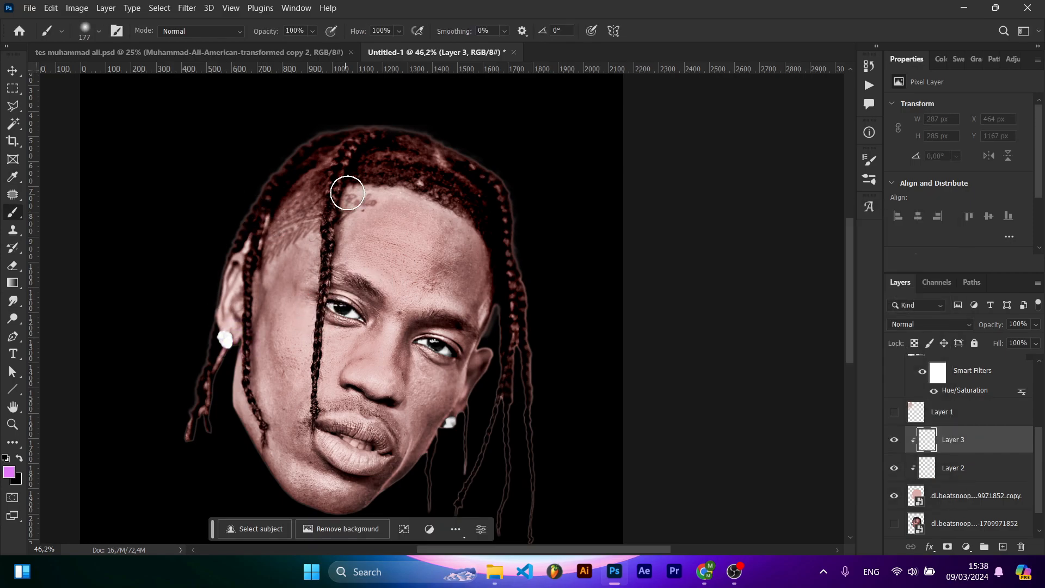
Step: Paint a violet-pink tint along the outer edge of the hair and braids with a soft 271 px brush on Layer 3
drag(345, 157, 305, 383)
key(ctrl+z)
drag(276, 180, 476, 186)
scroll(461, 508, down, 3)
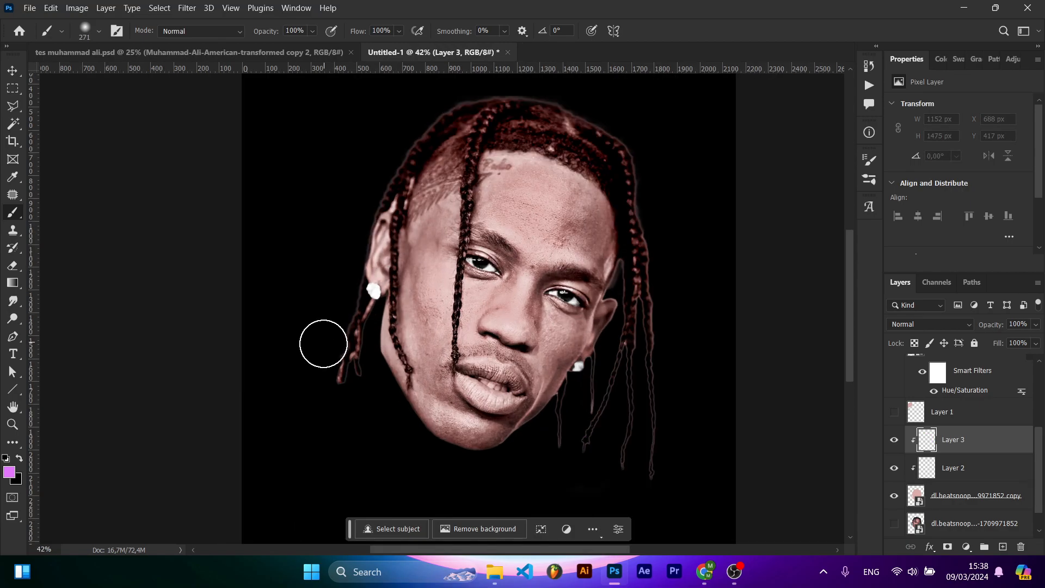
mouse_move(323, 343)
mouse_down()
mouse_move(395, 134)
mouse_move(335, 175)
mouse_up()
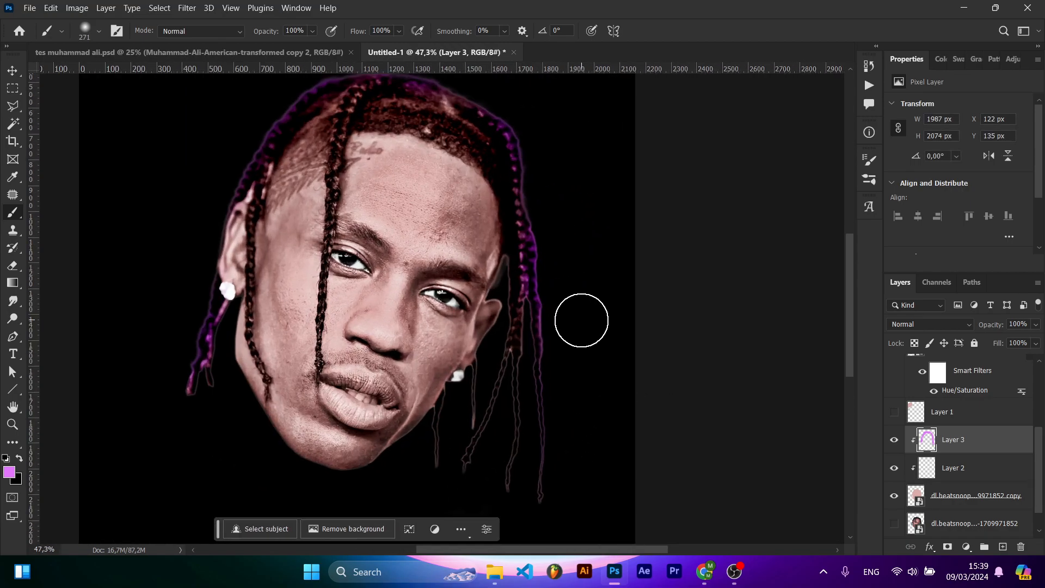
Step: Switch the eraser to a soft 123 px tip and refine the violet tint down the outermost long braid
key(e)
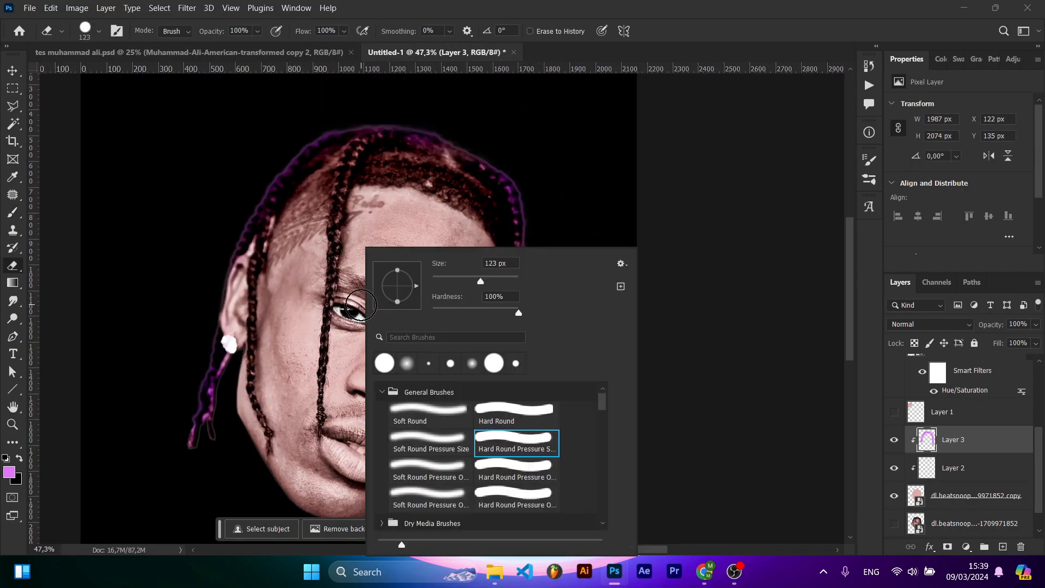
key(b)
key(w)
key(e)
drag(490, 327, 432, 251)
key(b)
key(e)
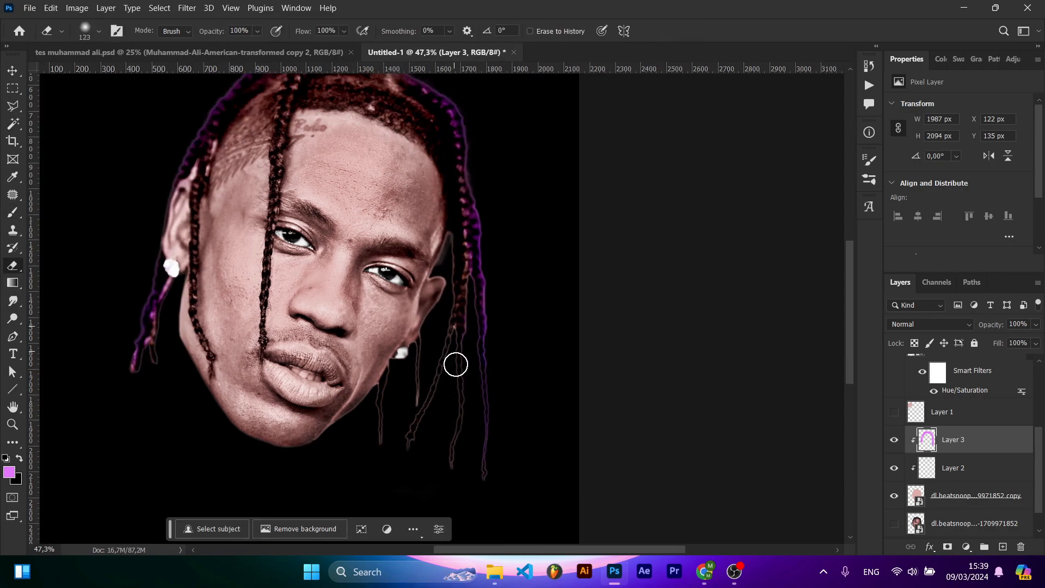
scroll(452, 177, down, 4)
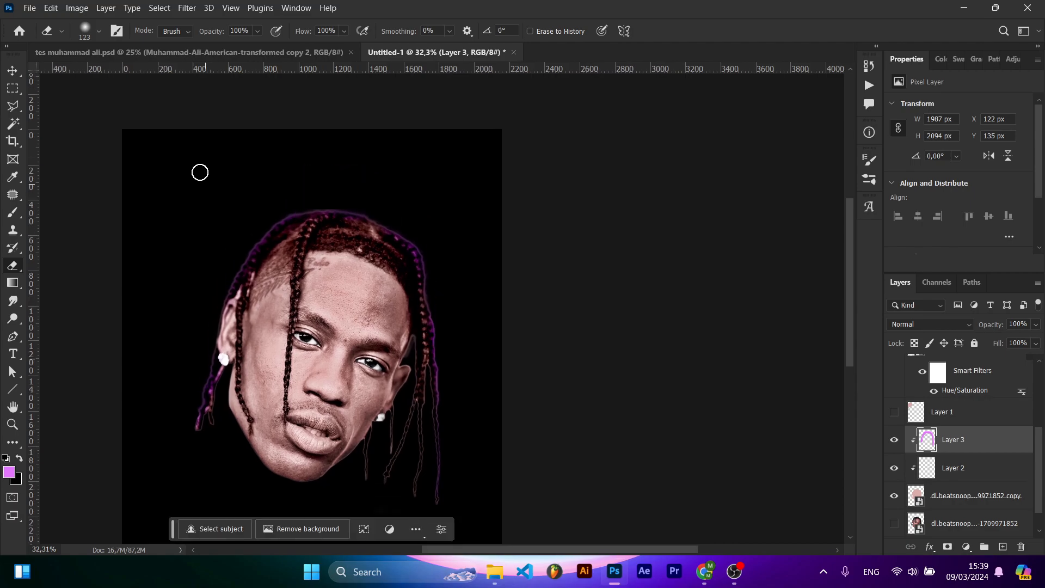
Step: Change the foreground colour to red and paint the outermost long braid, the studded ear and the short braids beside it
click(9, 472)
drag(783, 277, 784, 246)
mouse_move(713, 253)
mouse_down()
mouse_move(705, 241)
mouse_move(737, 278)
mouse_up()
click(905, 243)
drag(430, 261, 439, 285)
key(ctrl+z)
drag(292, 361, 341, 361)
key(b)
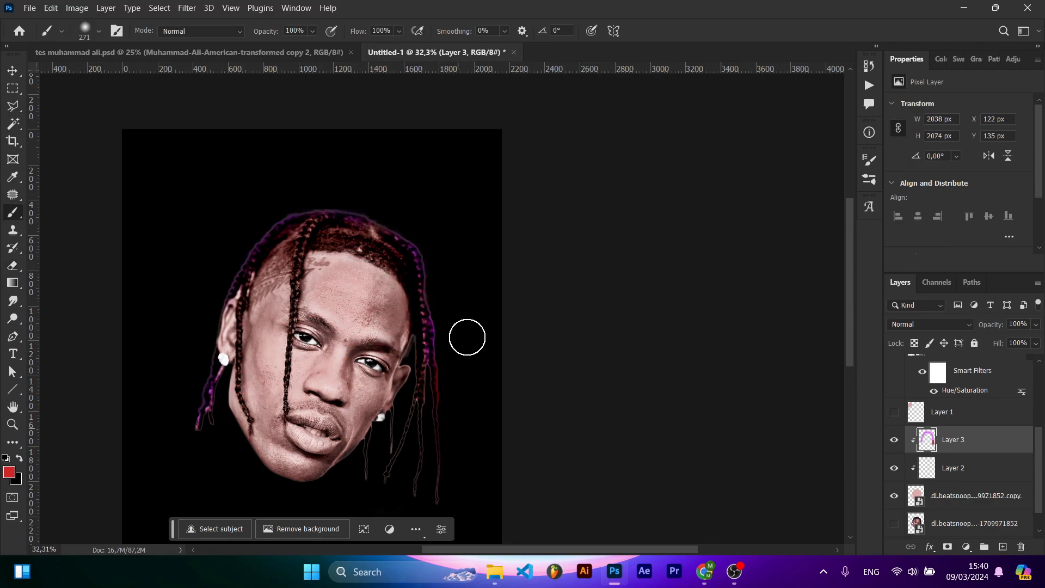
drag(222, 254, 198, 421)
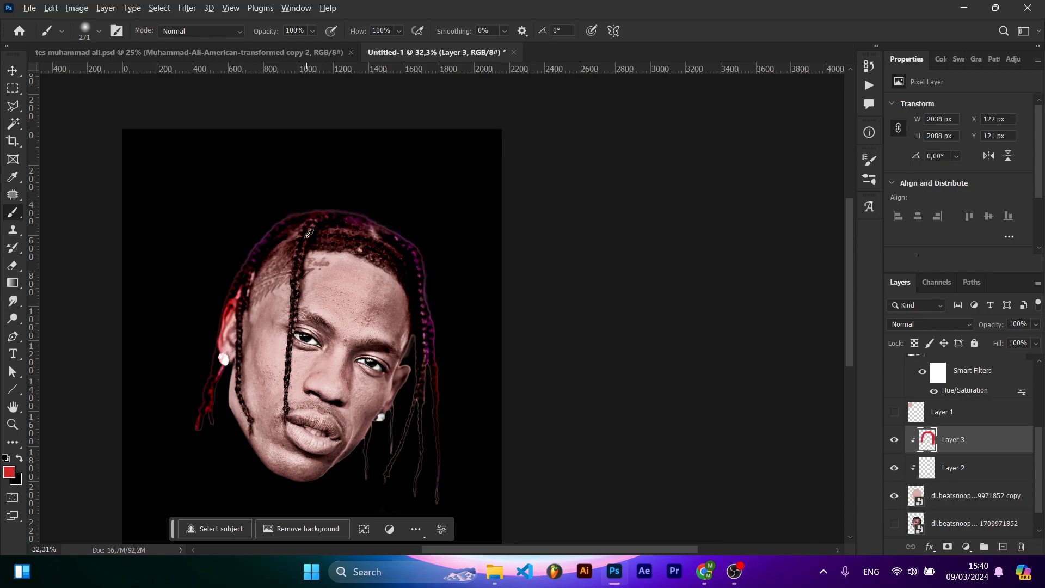
Step: Pick a teal foreground colour and paint the crown of the hair and the outer edge of the long braids
scroll(321, 238, up, 3)
click(9, 472)
click(784, 334)
click(904, 241)
drag(478, 405, 490, 294)
drag(379, 136, 362, 105)
key(e)
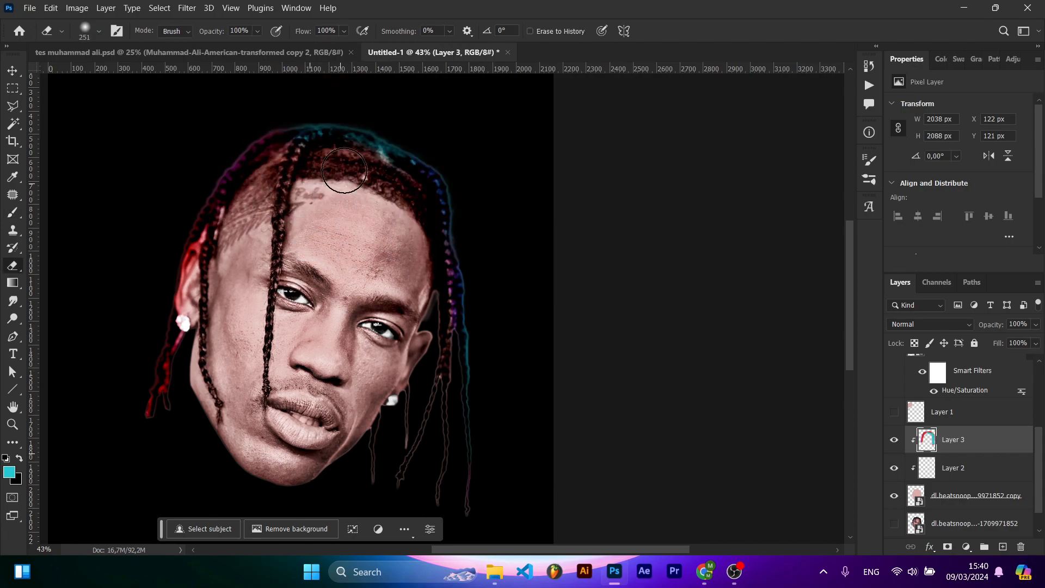
Step: Brush teal over the red upper ear and adjoining hair edge, and erase the excess colour with the soft eraser
key(b)
drag(181, 228, 184, 267)
key(e)
mouse_move(215, 259)
mouse_down()
mouse_move(203, 234)
mouse_move(199, 146)
mouse_up()
key(b)
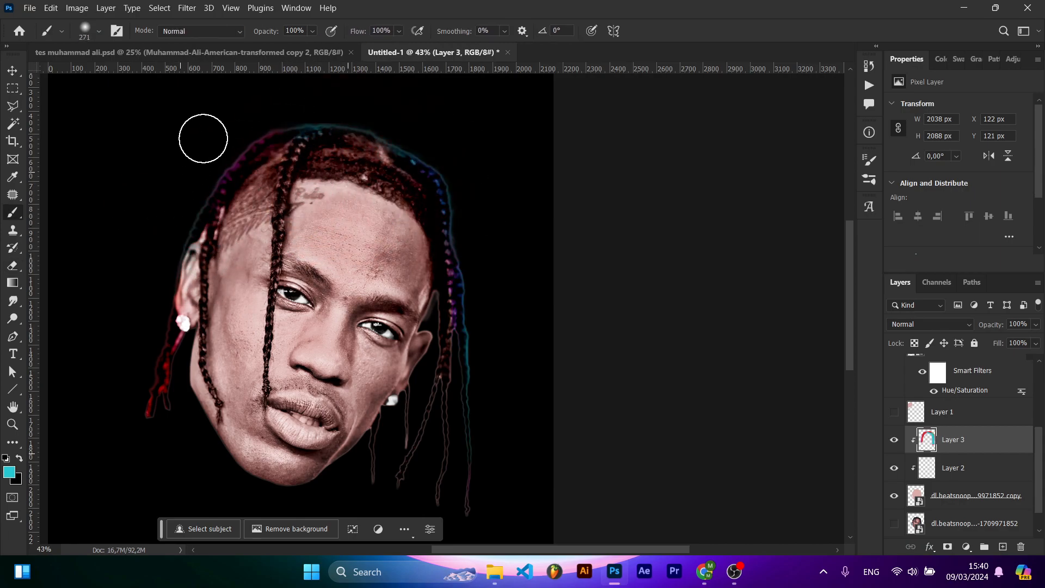
Step: Extend the teal tint down to the tip of the outermost long braid with the 271 px brush
scroll(504, 394, down, 2)
scroll(538, 428, up, 6)
drag(665, 413, 655, 498)
scroll(674, 457, down, 3)
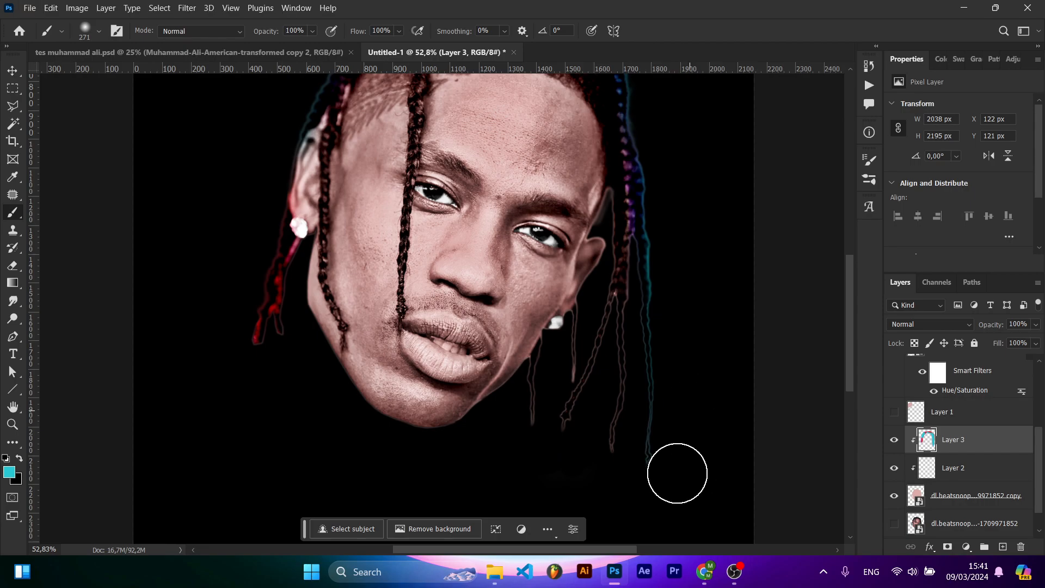
scroll(599, 430, down, 3)
scroll(321, 393, up, 3)
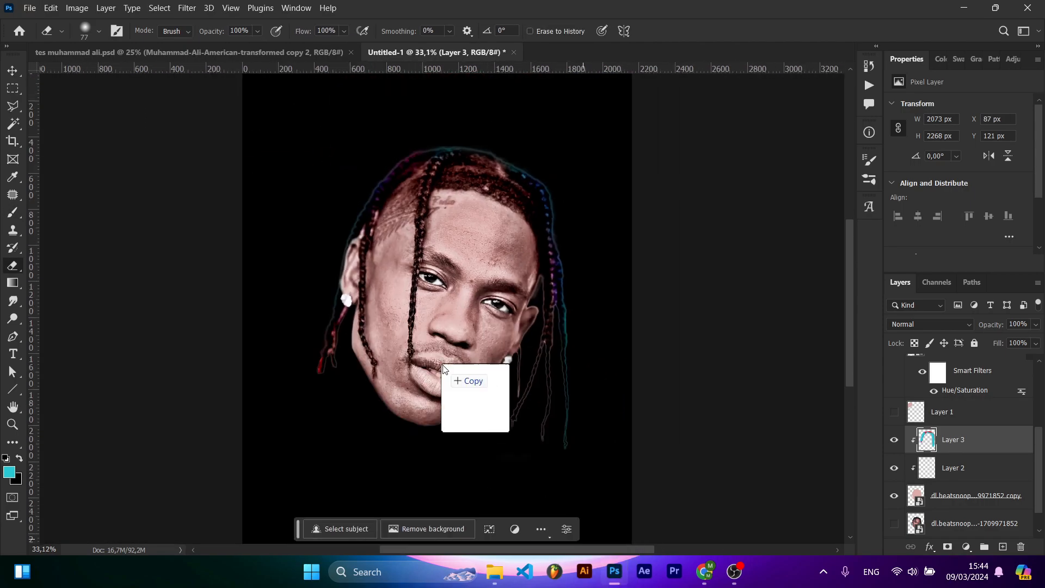
Step: Place the TravisSignature image on the canvas and move its layer to the top of the layer stack
key(Return)
mouse_move(955, 439)
mouse_down()
mouse_move(989, 334)
mouse_move(972, 389)
mouse_move(970, 368)
mouse_up()
Step: Select the white background of the signature image with the Magic Wand at tolerance 9
key(w)
click(536, 190)
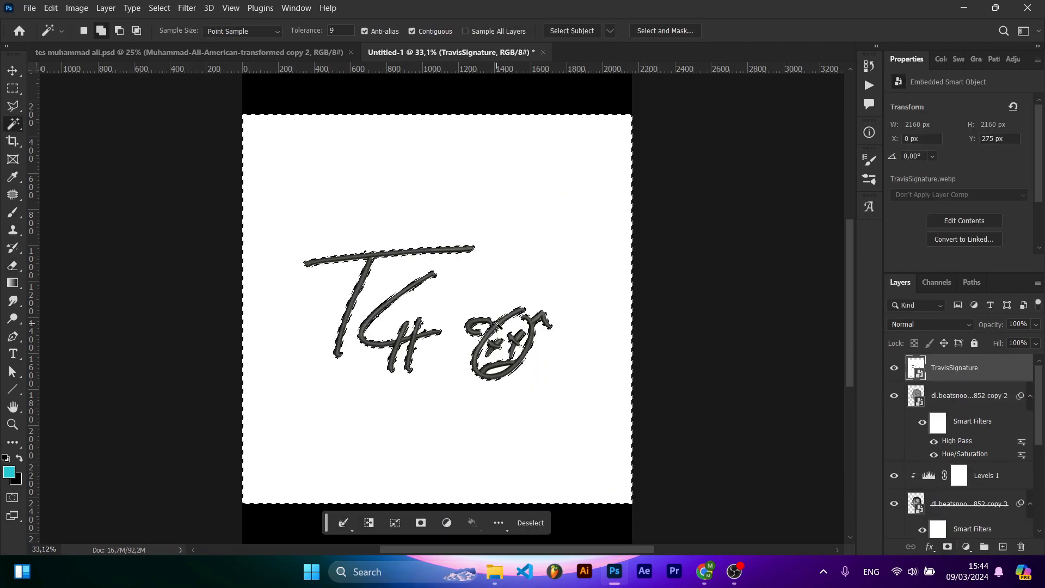
Step: Raise the Magic Wand tolerance to 47 and reselect the signature image's white background up to the edges of the strokes
scroll(509, 330, up, 2)
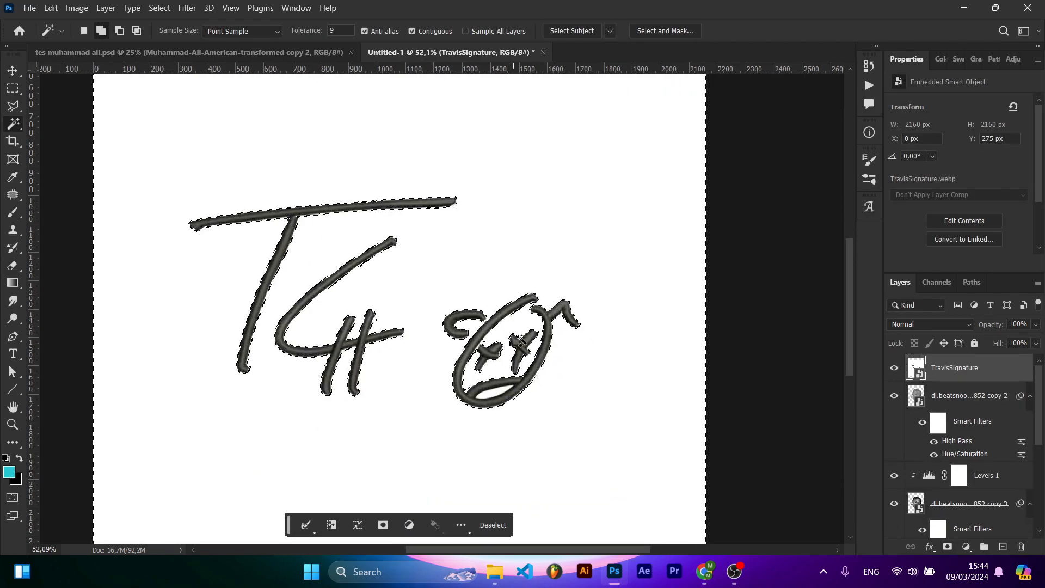
scroll(582, 325, up, 4)
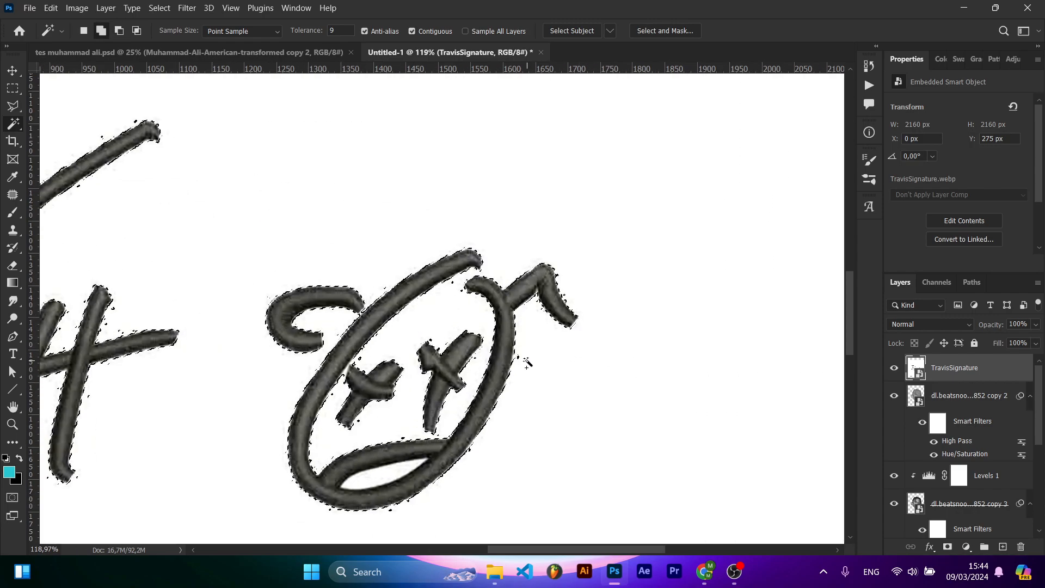
scroll(392, 199, down, 2)
drag(310, 31, 330, 31)
click(336, 129)
scroll(339, 137, down, 2)
scroll(416, 197, up, 2)
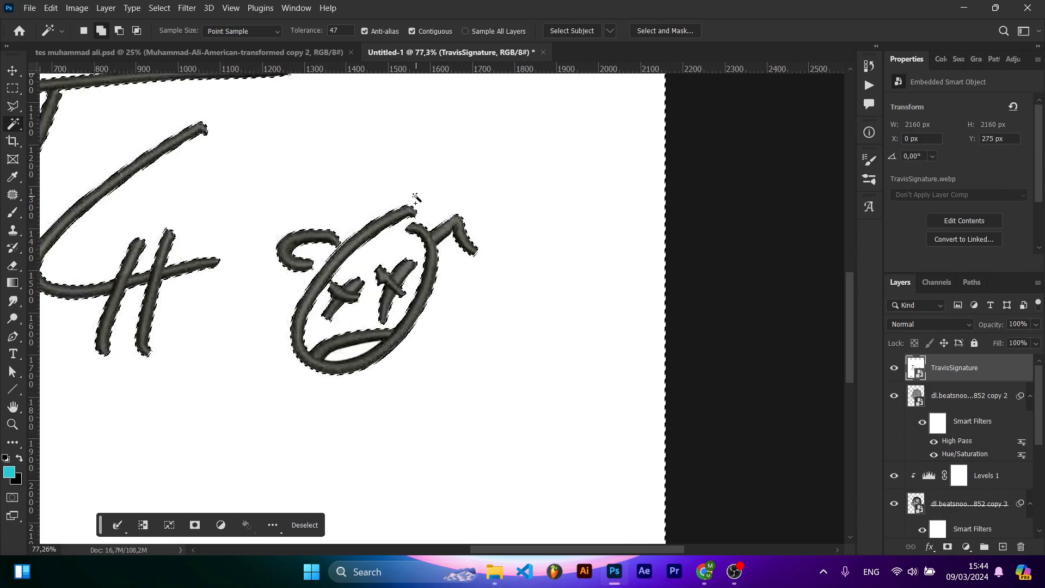
Step: Add a layer mask to TravisSignature from the selection and invert it, leaving only the strokes over the portrait
click(948, 547)
scroll(557, 358, down, 5)
key(ctrl+i)
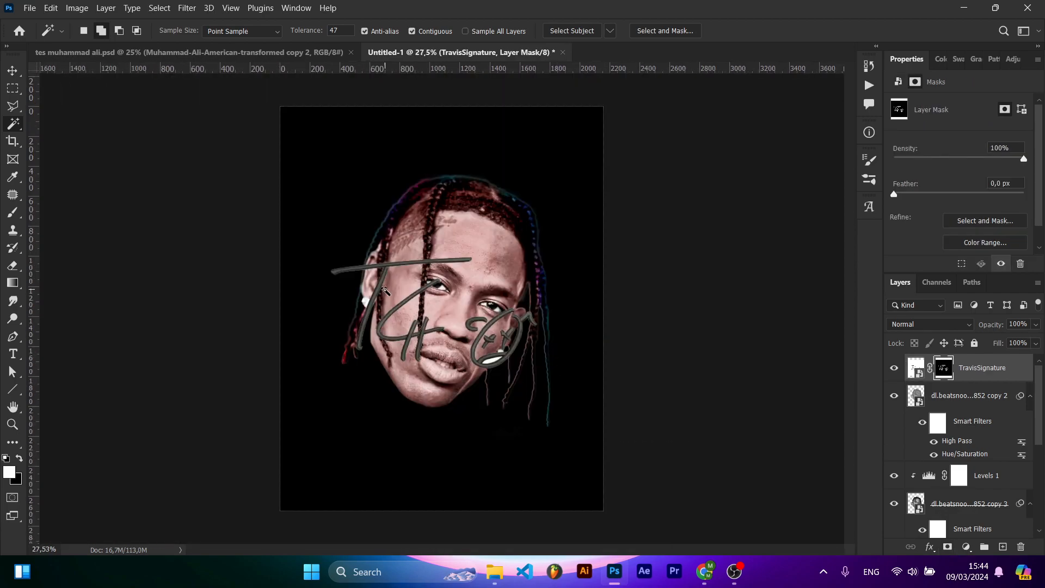
Step: Move the signature down over the chin and mask out the white patch inside the mouth of its drawn face
scroll(561, 364, up, 1)
key(v)
mouse_move(614, 121)
mouse_down()
mouse_move(613, 180)
mouse_move(652, 230)
mouse_up()
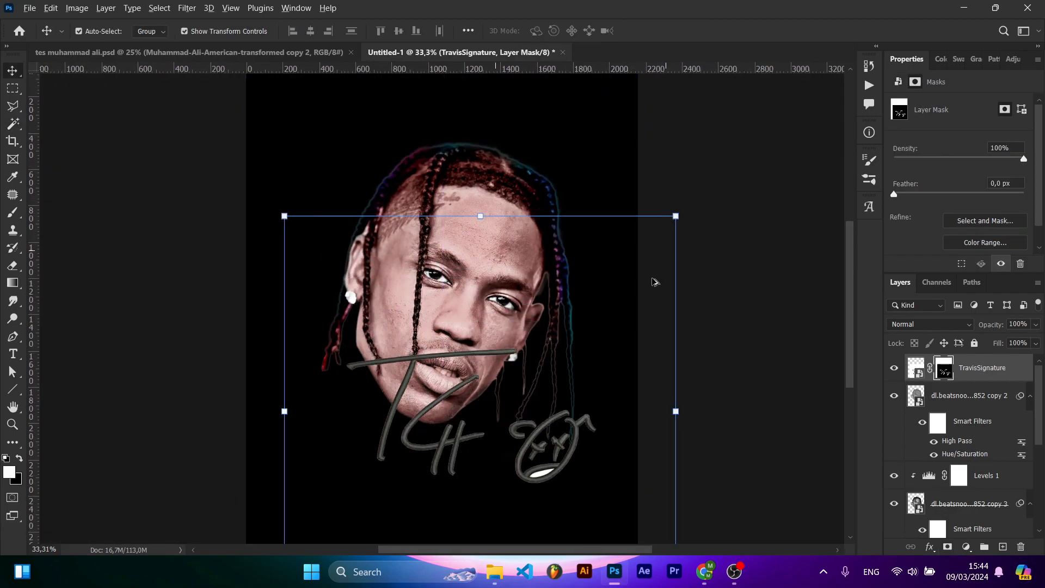
scroll(530, 430, up, 2)
key(b)
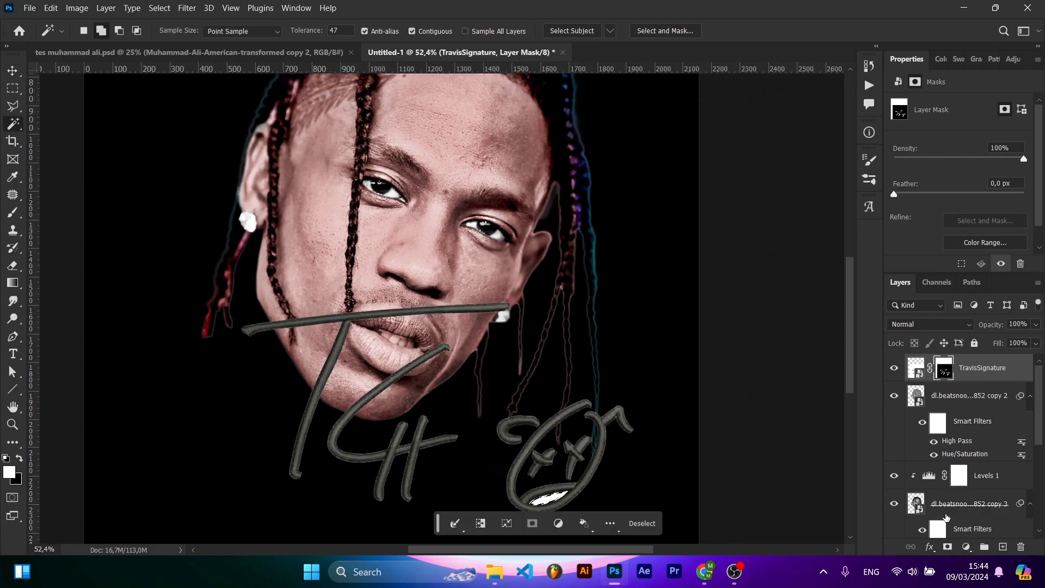
drag(600, 479, 603, 474)
Step: Scale the signature down to about half size and position it over the jaw beneath the braids with the red tips
key(ctrl+t)
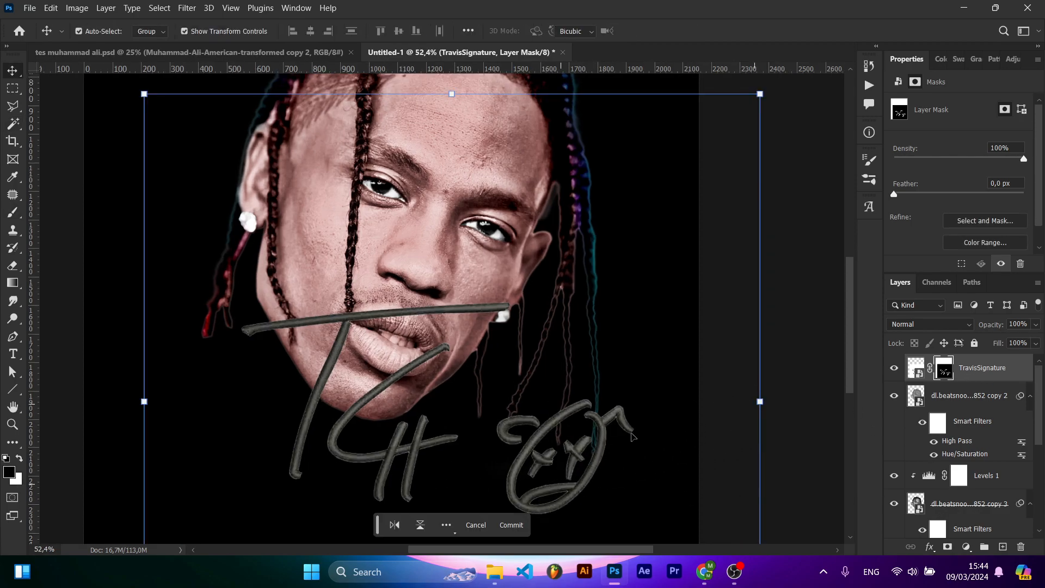
scroll(677, 234, down, 1)
mouse_move(746, 117)
mouse_down()
mouse_move(567, 298)
mouse_move(592, 269)
mouse_up()
drag(508, 405, 526, 407)
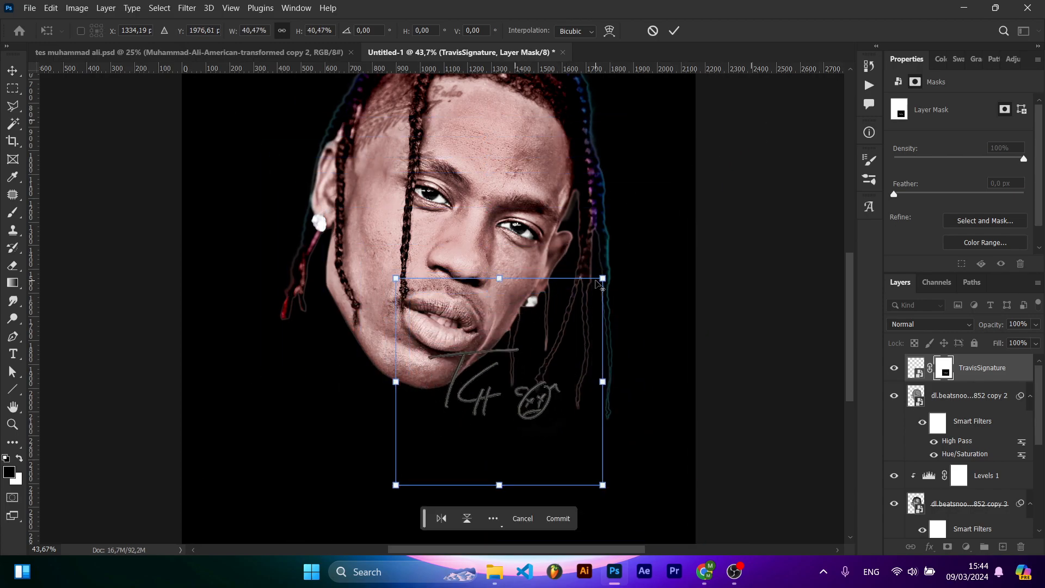
drag(603, 278, 626, 255)
mouse_move(533, 404)
mouse_down()
mouse_move(521, 411)
mouse_move(384, 382)
mouse_up()
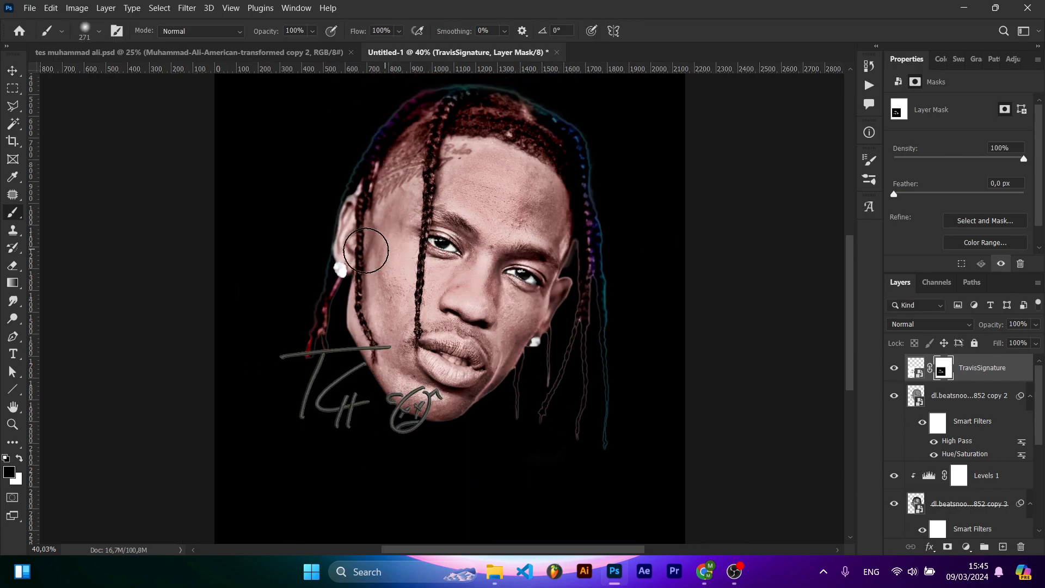
Step: Paint black on the signature's layer mask around the strokes with the 271 px brush, then deselect the layer
mouse_move(365, 250)
mouse_down()
mouse_move(226, 450)
mouse_move(588, 510)
mouse_up()
key(v)
click(721, 323)
Step: Add a Color Overlay in white (ffffff) with Normal blending at 100% opacity to the TravisSignature layer
right_click(978, 375)
click(903, 9)
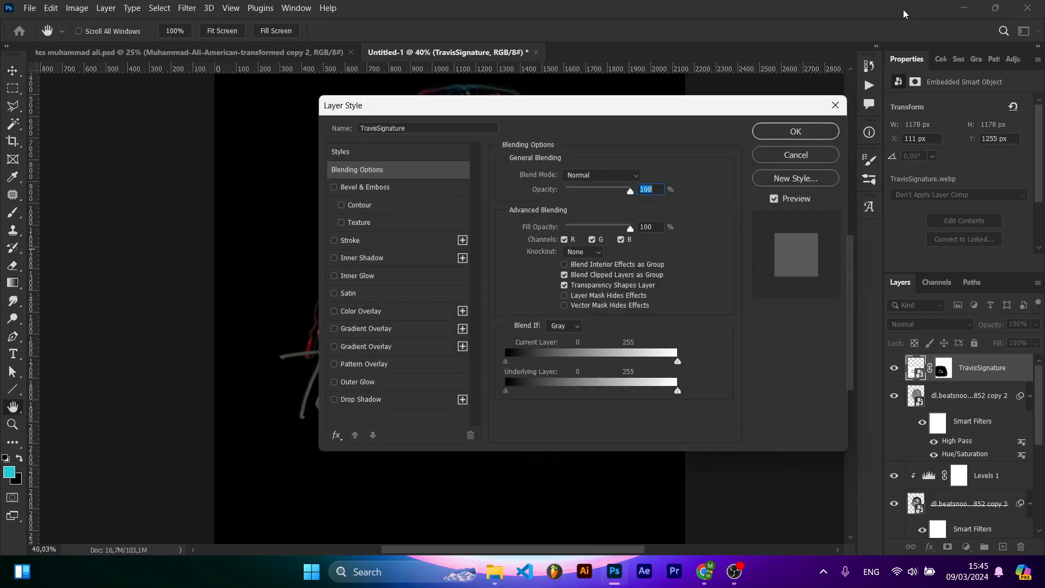
drag(640, 112, 841, 133)
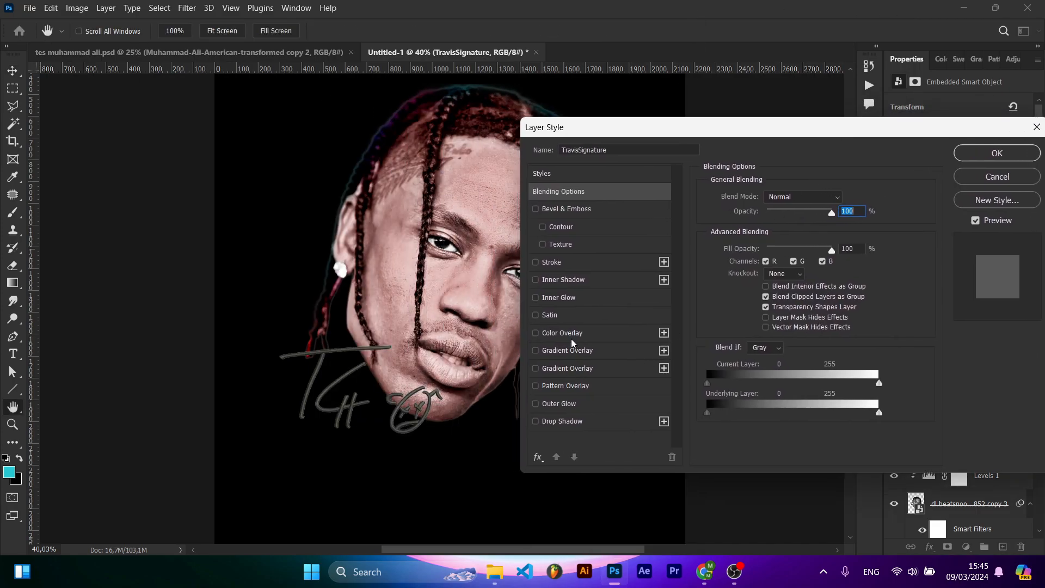
click(571, 340)
click(840, 203)
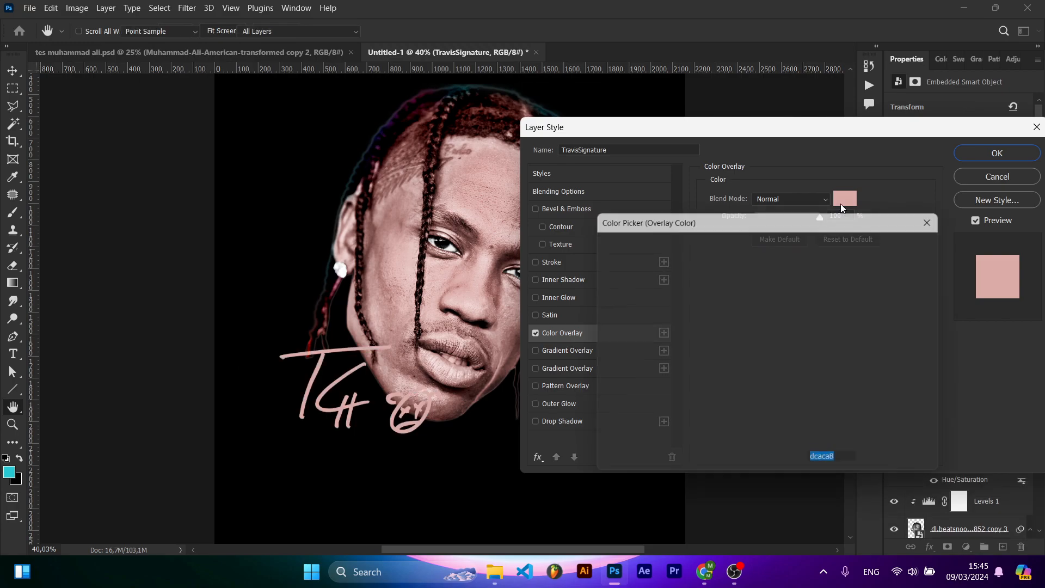
drag(634, 272, 562, 217)
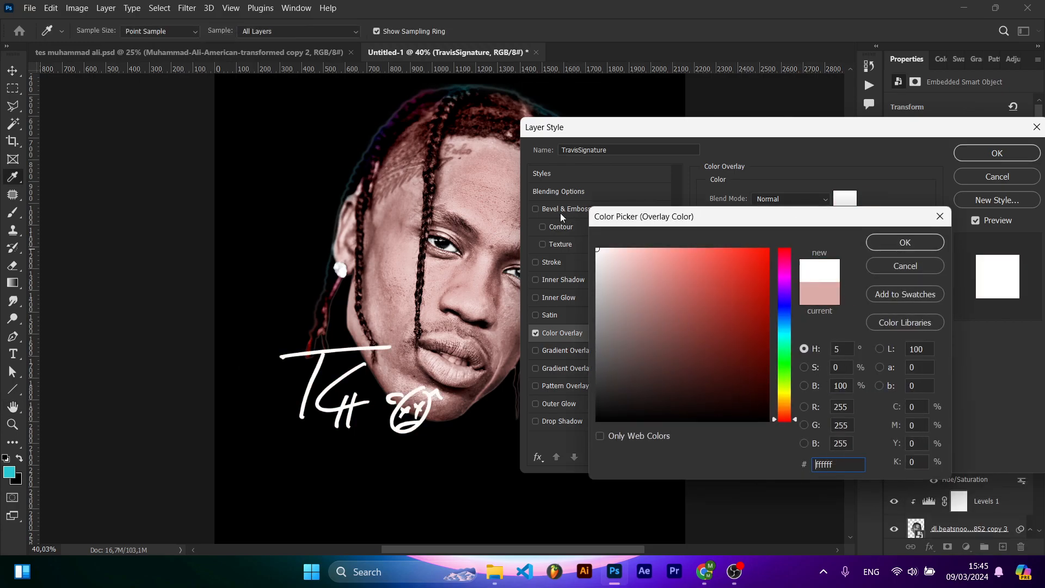
click(904, 242)
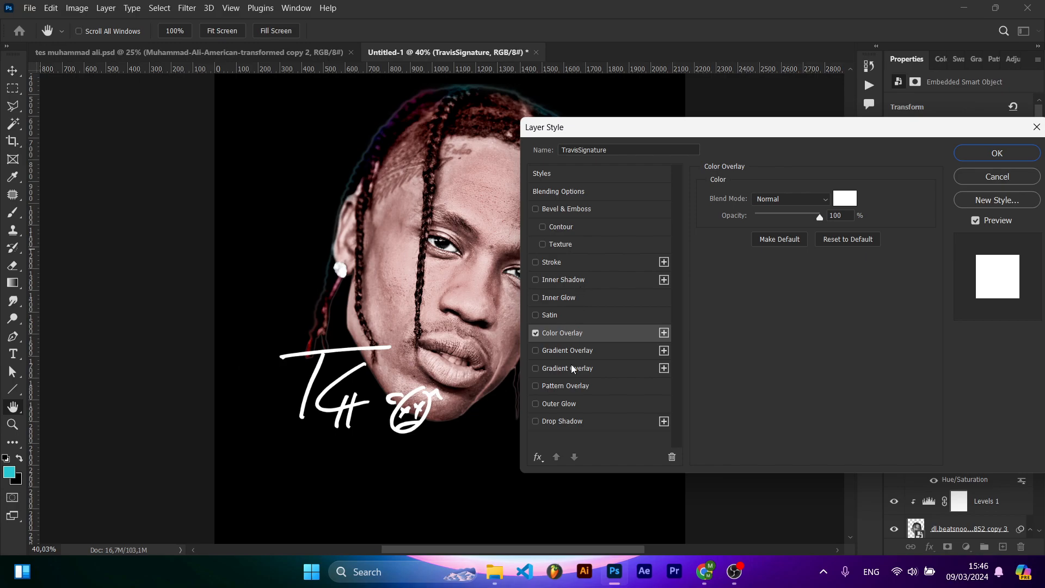
Step: Add an Outer Glow in blue (0075a0) to the signature with 100% opacity, 11% spread and 76 px size, and apply the style
click(560, 404)
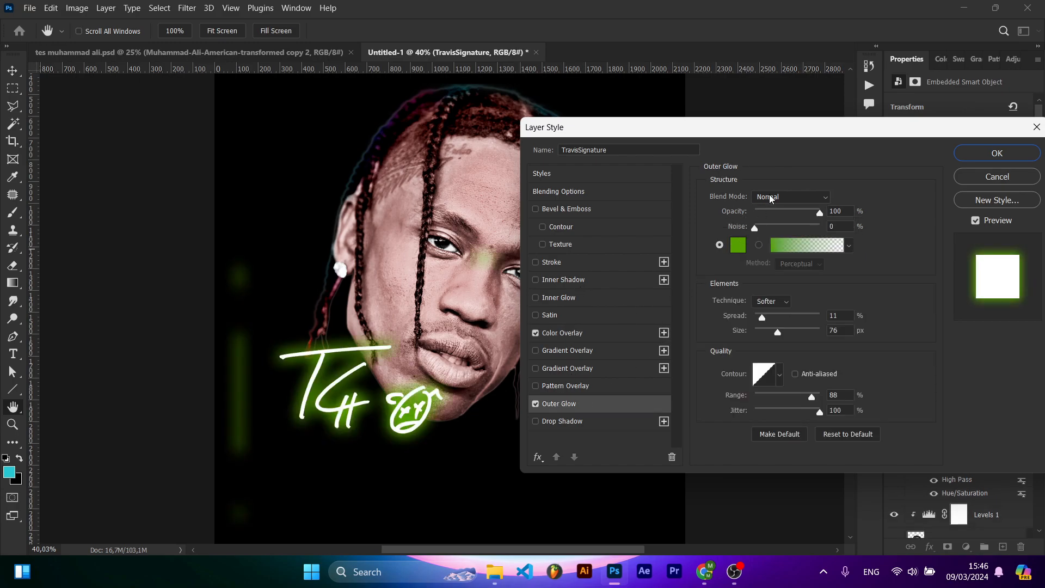
drag(771, 136, 906, 170)
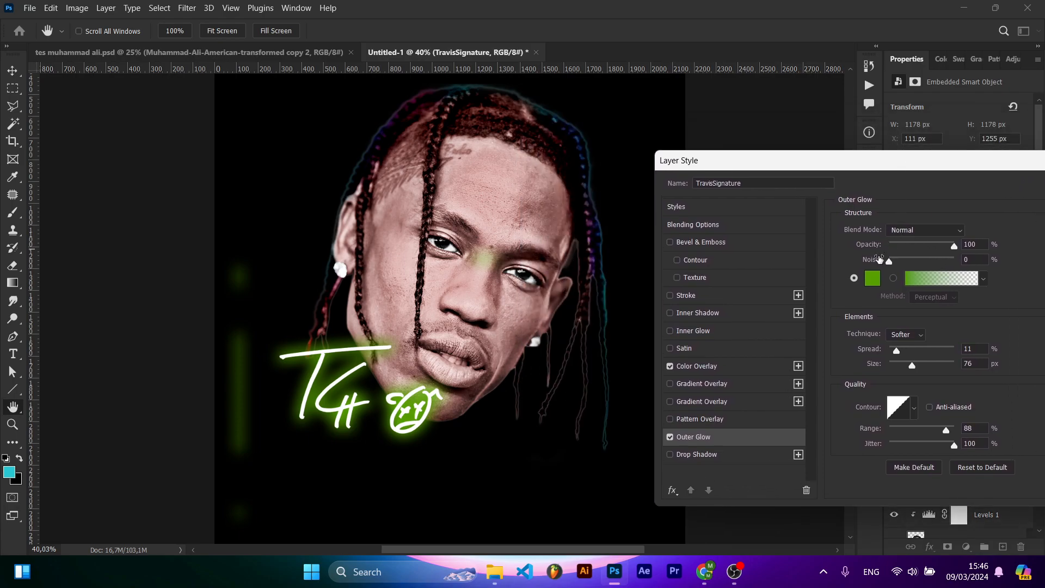
click(870, 278)
click(787, 327)
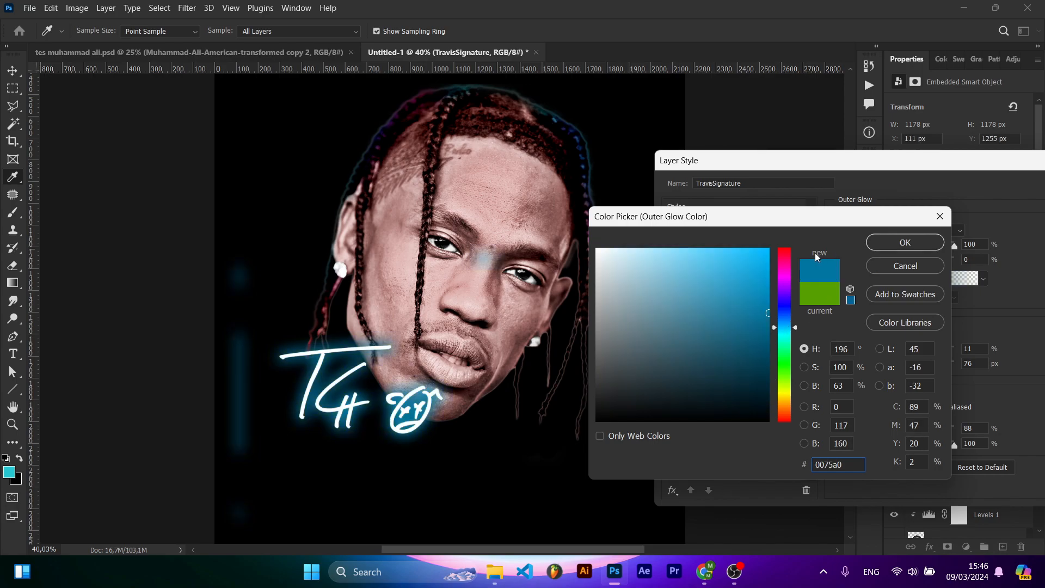
click(903, 243)
drag(921, 163, 723, 183)
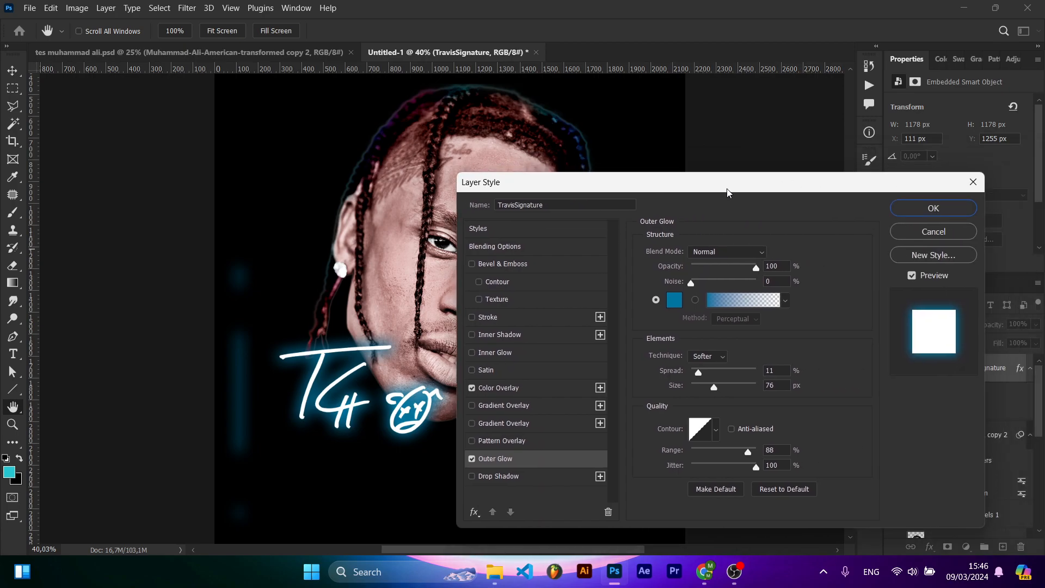
click(933, 209)
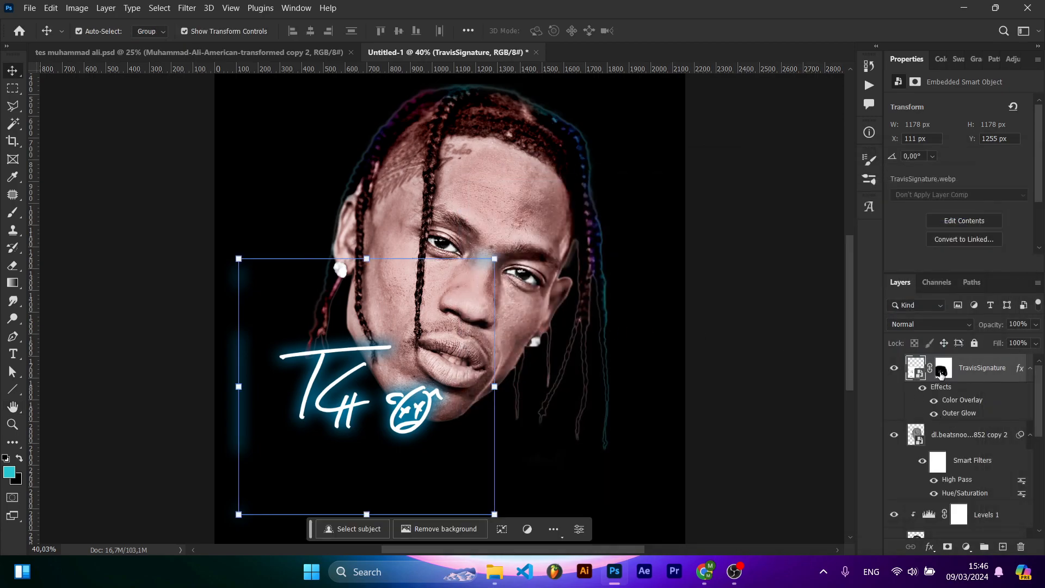
Step: Paint black on the signature's layer mask to hide the stray blue glow along the canvas's left edge
click(940, 371)
key(b)
key(d)
key(x)
key(ctrl+z)
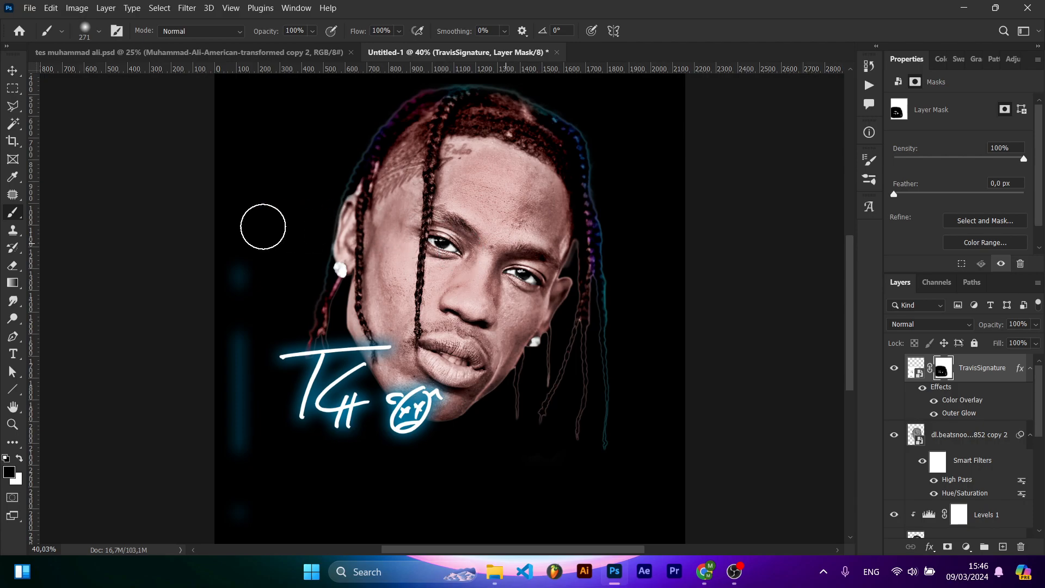
mouse_move(243, 423)
mouse_down()
mouse_move(244, 308)
mouse_move(242, 433)
mouse_up()
scroll(595, 242, up, 2)
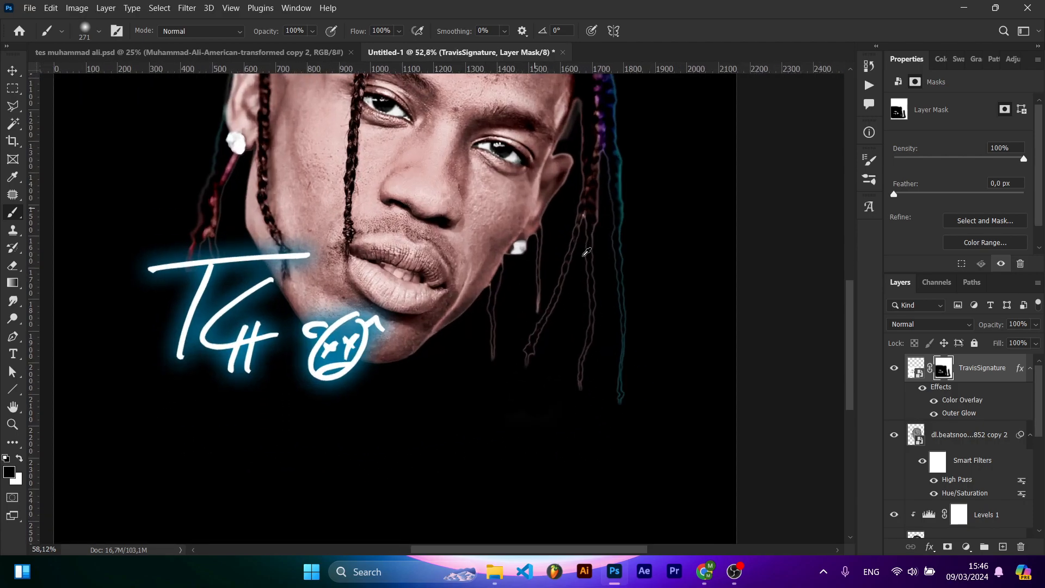
Step: Scale the glowing signature down slightly, reposition it over the jaw and apply the transform
key(v)
drag(482, 149, 459, 172)
drag(292, 265, 289, 254)
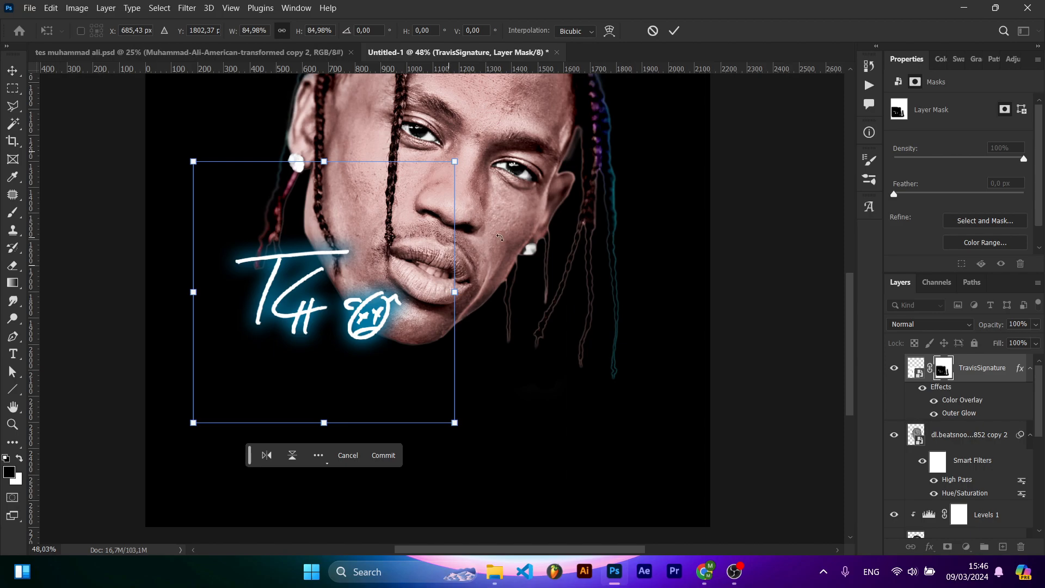
drag(191, 296, 175, 292)
click(674, 31)
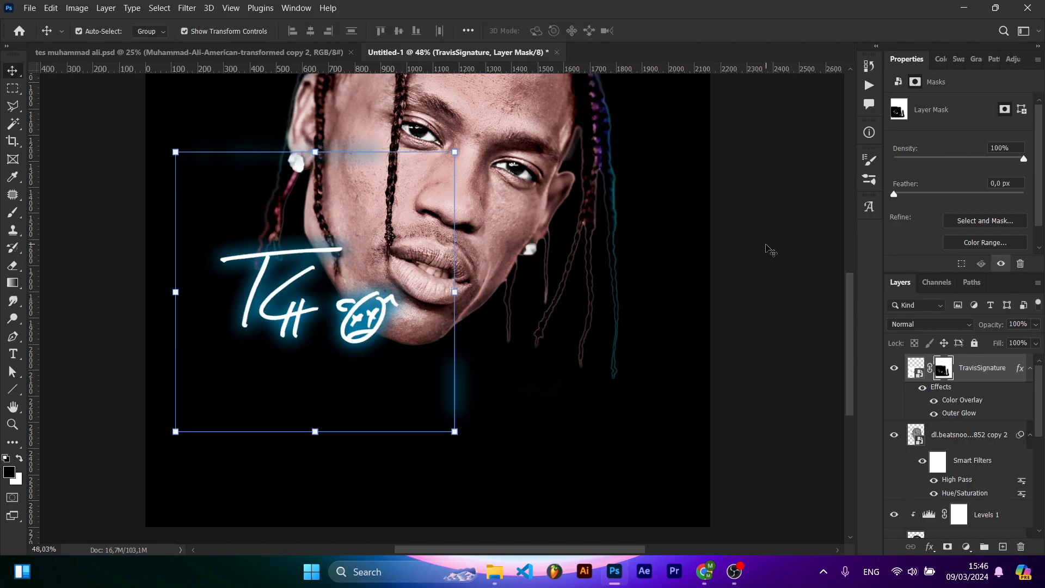
Step: Brush black on the signature's layer mask over the remaining stray glow beside the chin and the ear, then deselect the layer
scroll(388, 310, up, 2)
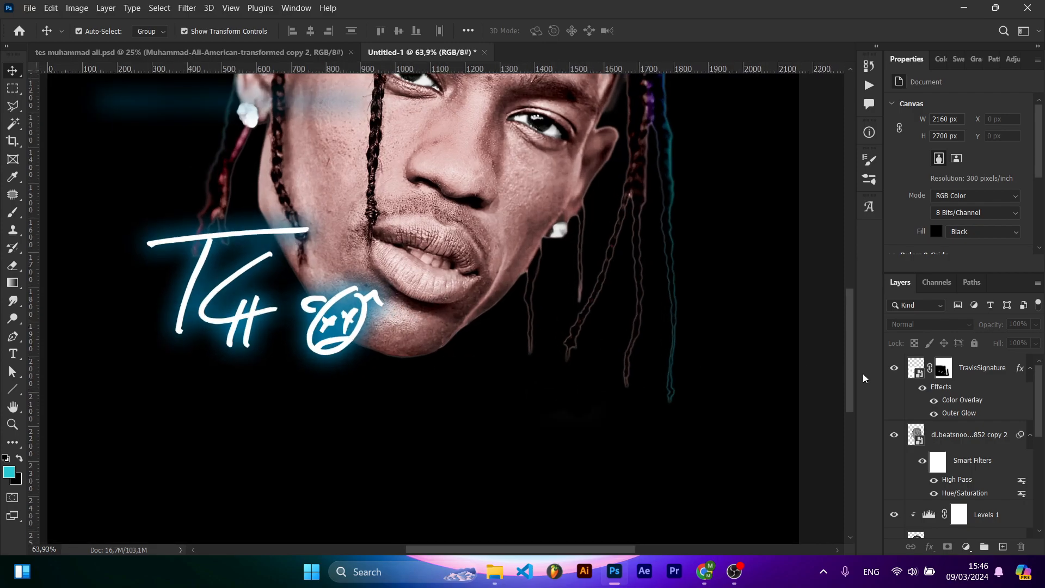
click(945, 370)
key(b)
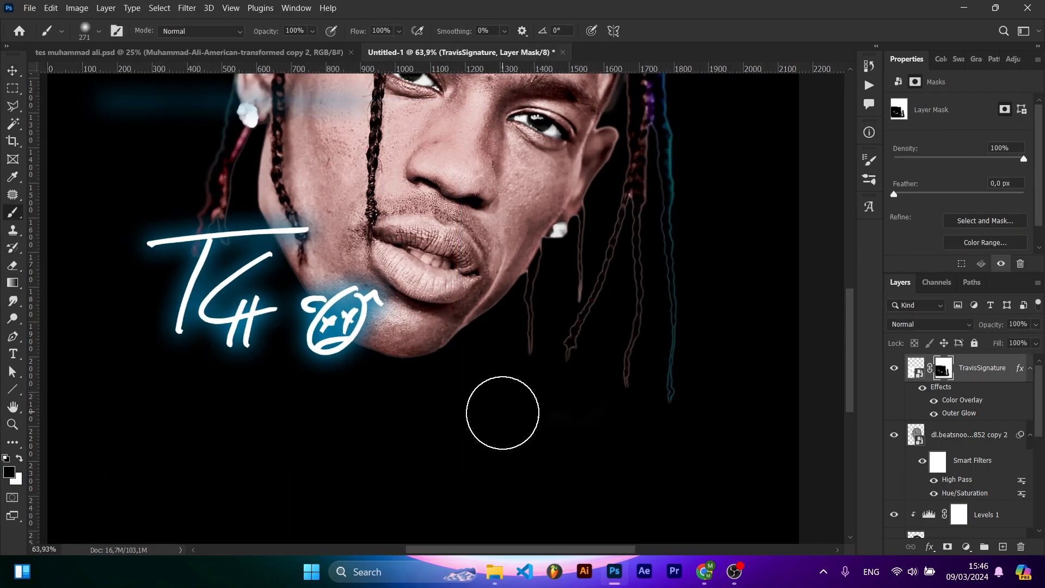
drag(485, 313, 508, 431)
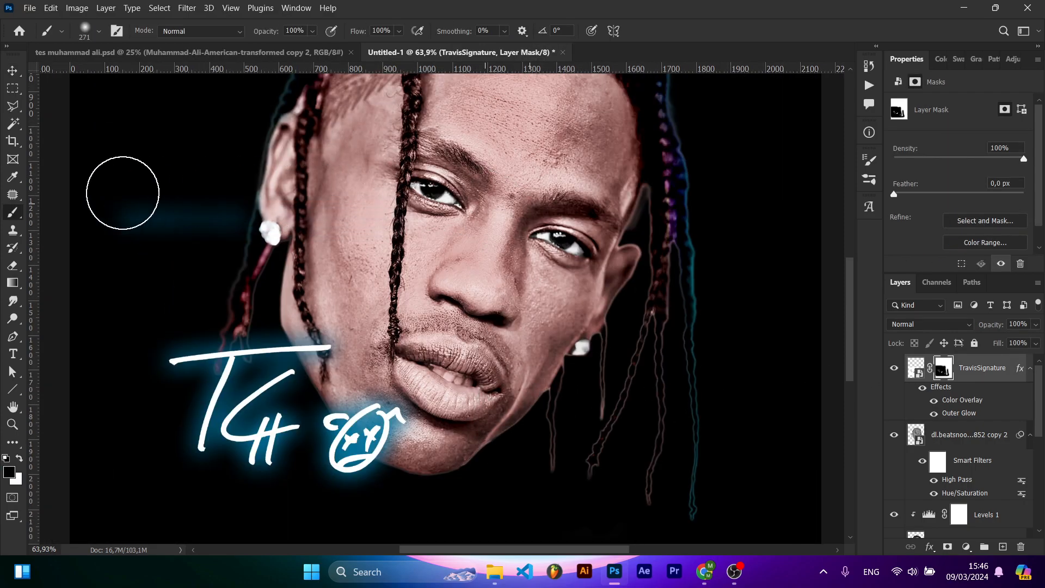
scroll(489, 271, down, 1)
scroll(489, 271, down, 1)
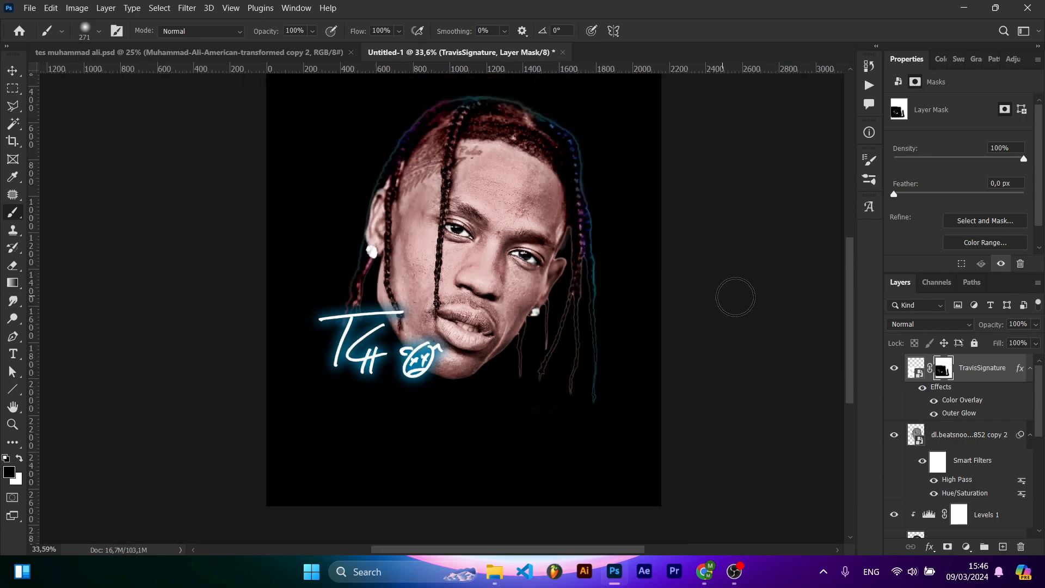
key(v)
click(746, 294)
Step: Select the portrait and signature layers together and move them straight down by about 72 px on the canvas
scroll(746, 295, up, 3)
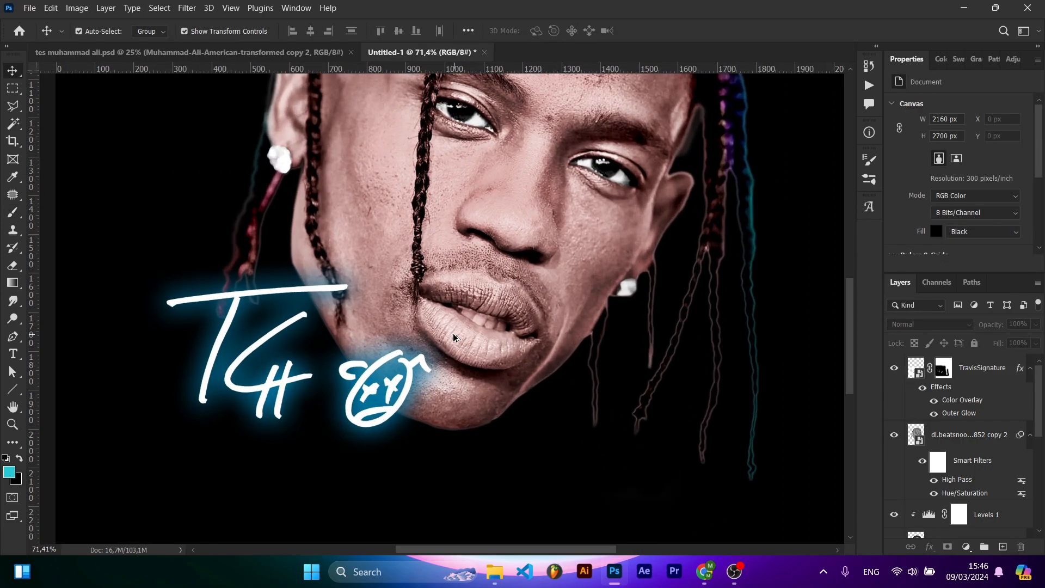
scroll(696, 305, down, 3)
drag(699, 465, 337, 242)
drag(457, 240, 458, 250)
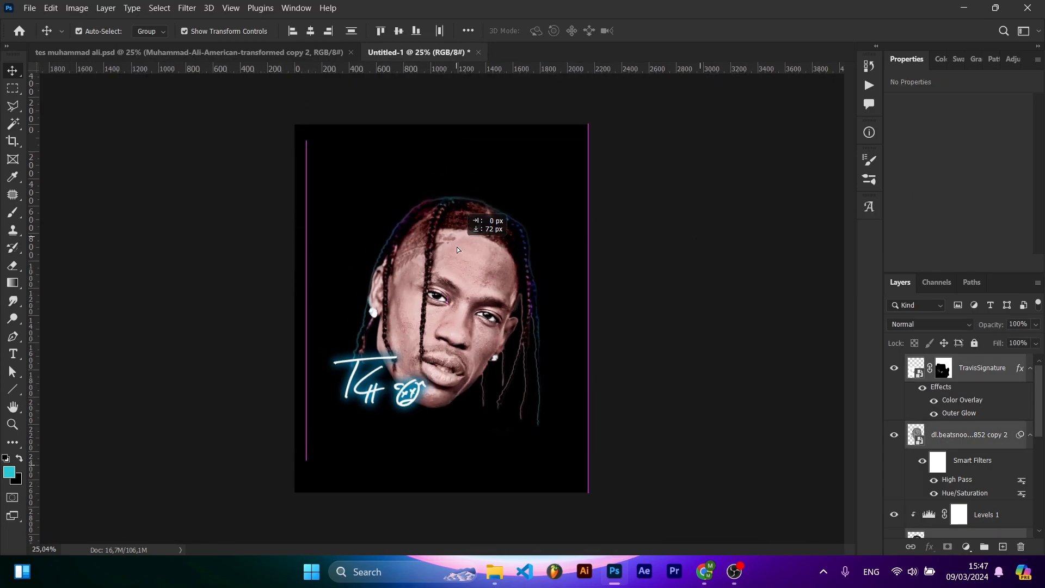